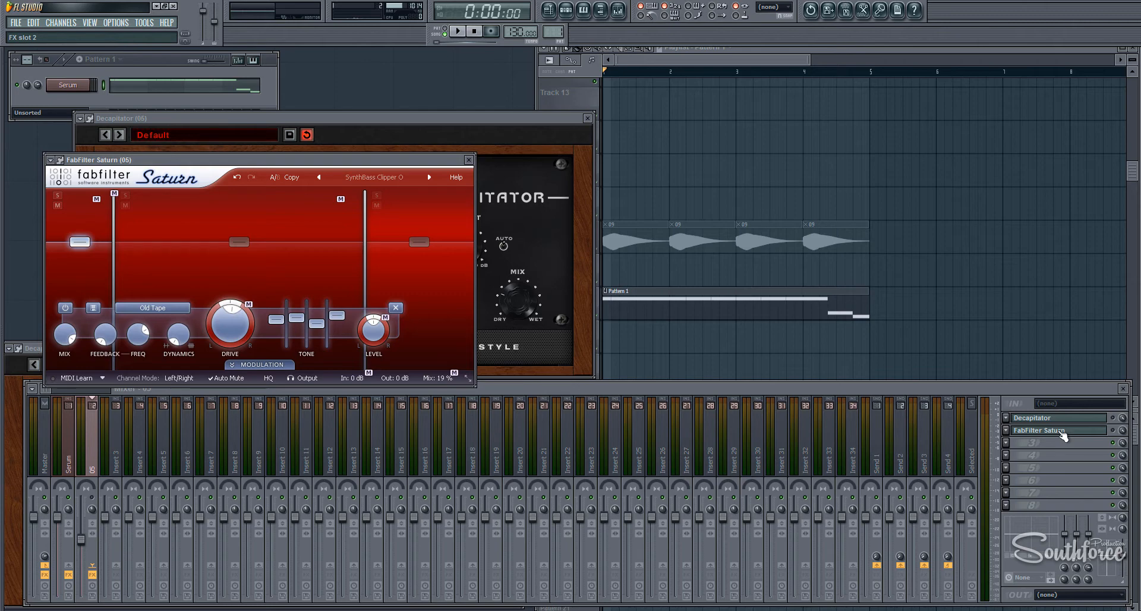
Close the FabFilter Saturn window, play the song from the playlist and select the Serum mixer track
{"action": "left_click", "coordinate": [469, 160]}
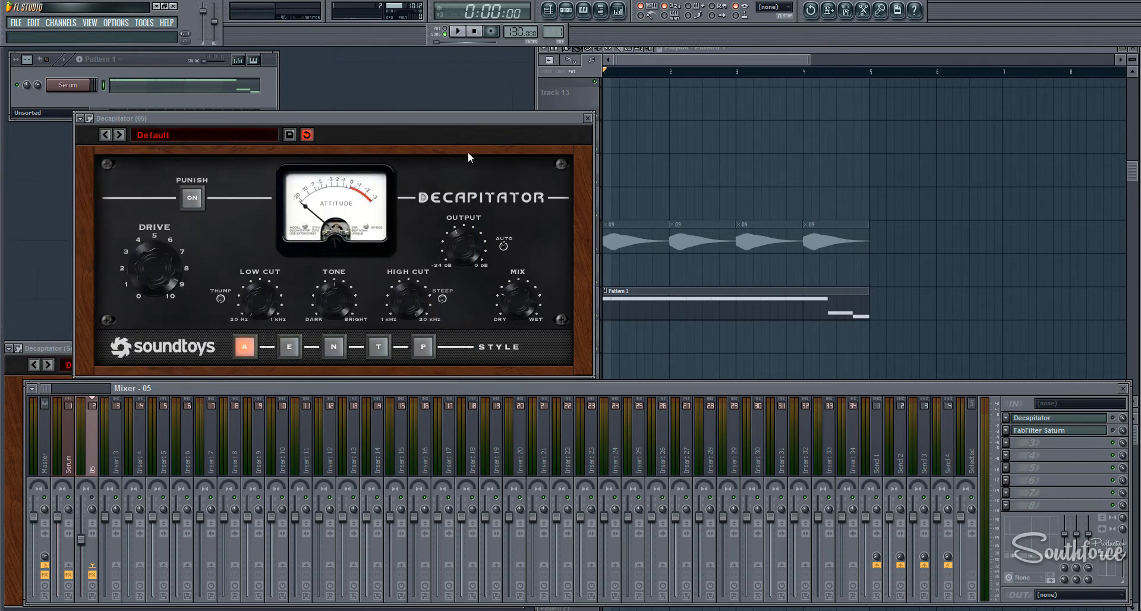
{"action": "left_click", "coordinate": [679, 49]}
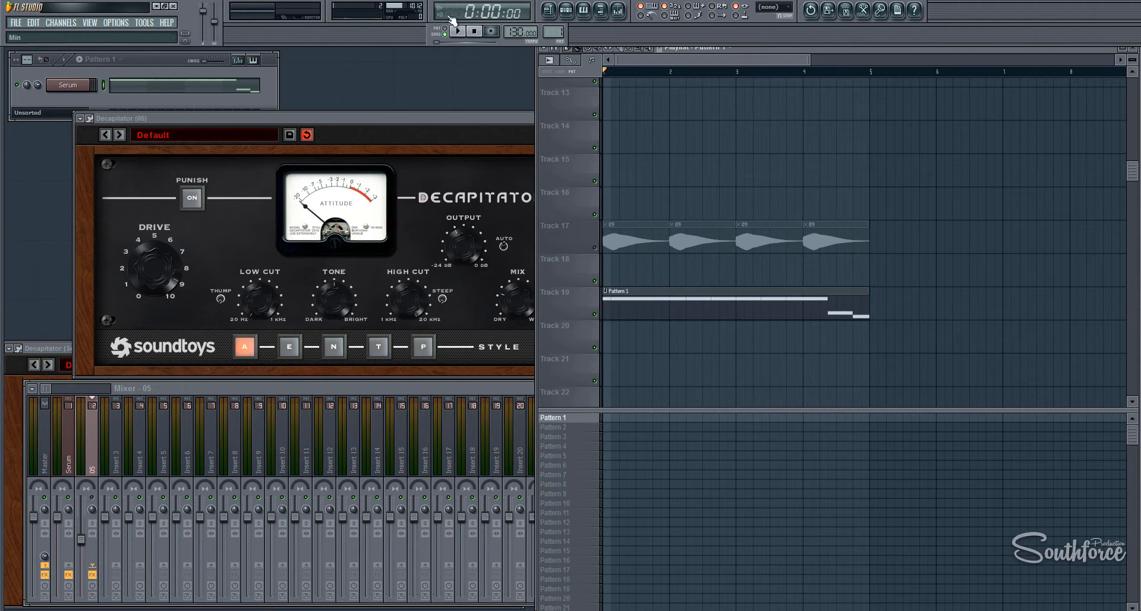
{"action": "left_click", "coordinate": [76, 451]}
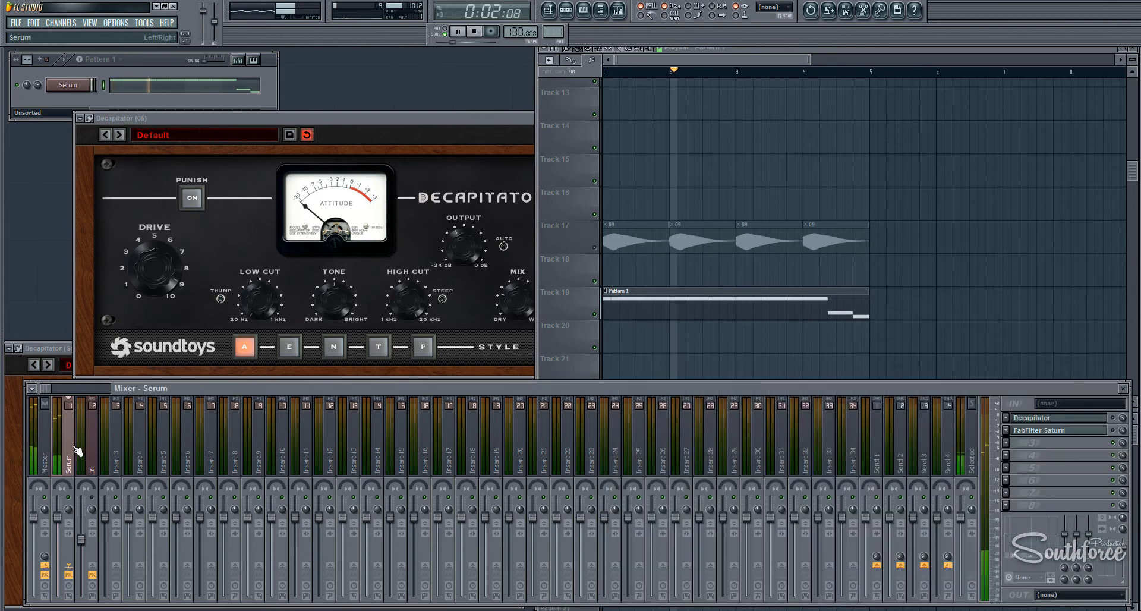
Enable Decapitator on the Serum mixer track and place its window clear of the mixer
{"action": "left_click", "coordinate": [1119, 424]}
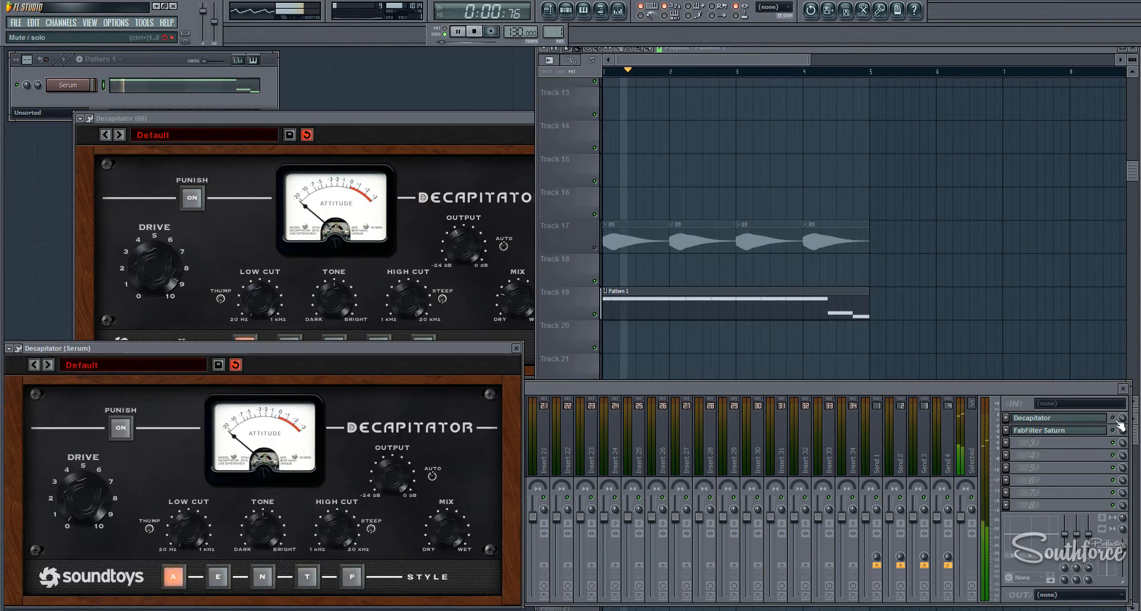
{"action": "left_click", "coordinate": [1120, 424]}
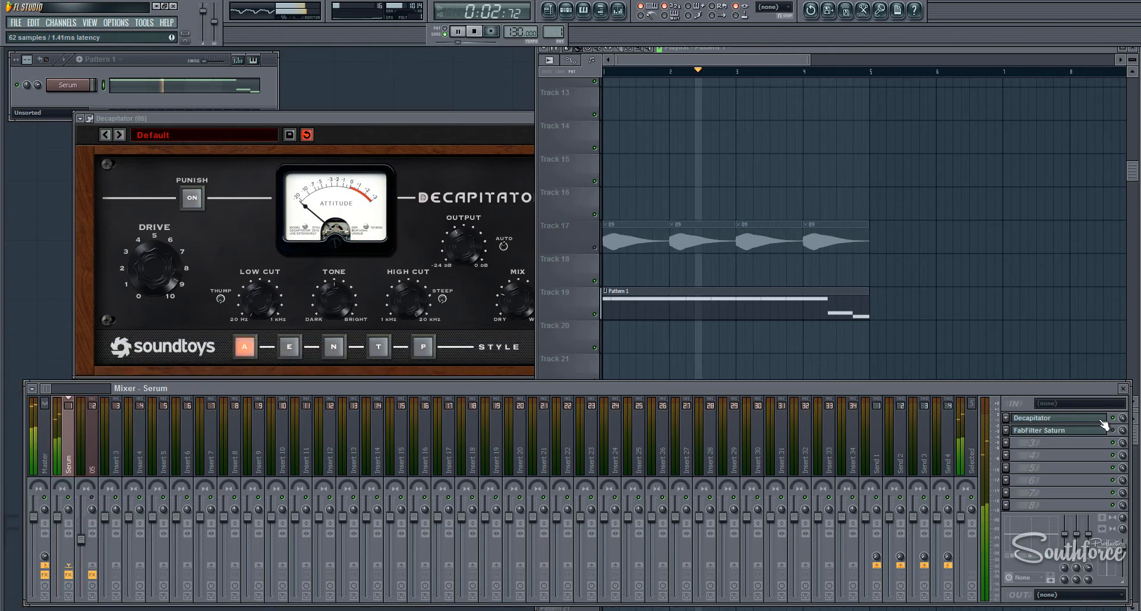
{"action": "left_click", "coordinate": [1104, 424]}
{"action": "left_click_drag", "start_coordinate": [480, 334], "coordinate": [526, 145]}
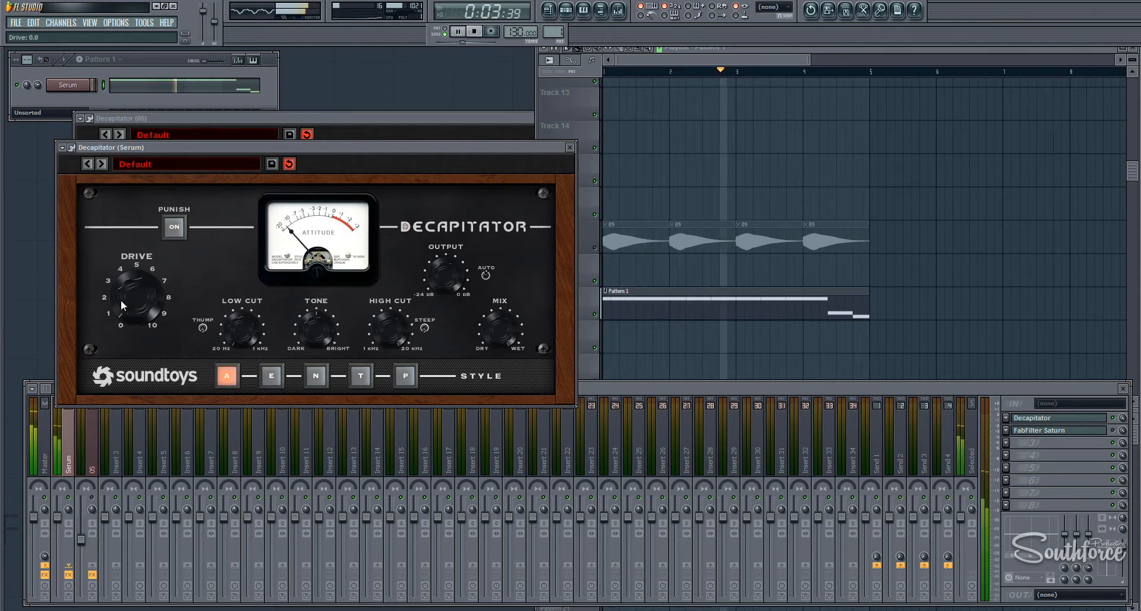
Switch the Serum track's Decapitator to style N, adjust its Drive by ear, and toggle the effect to compare the sound
{"action": "left_click_drag", "start_coordinate": [122, 305], "coordinate": [119, 289]}
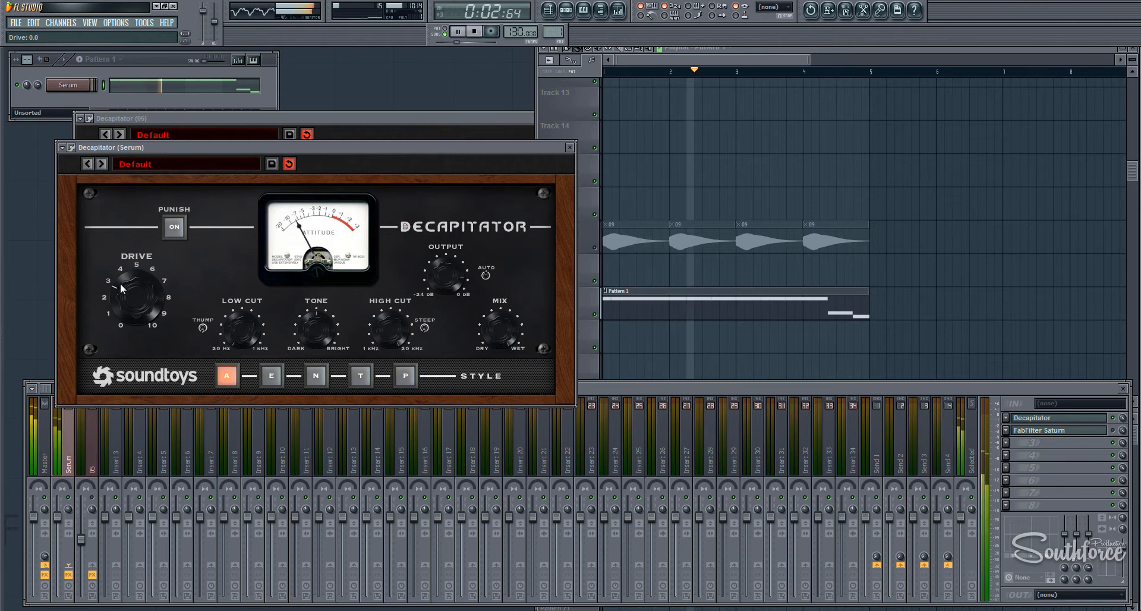
{"action": "left_click", "coordinate": [315, 377]}
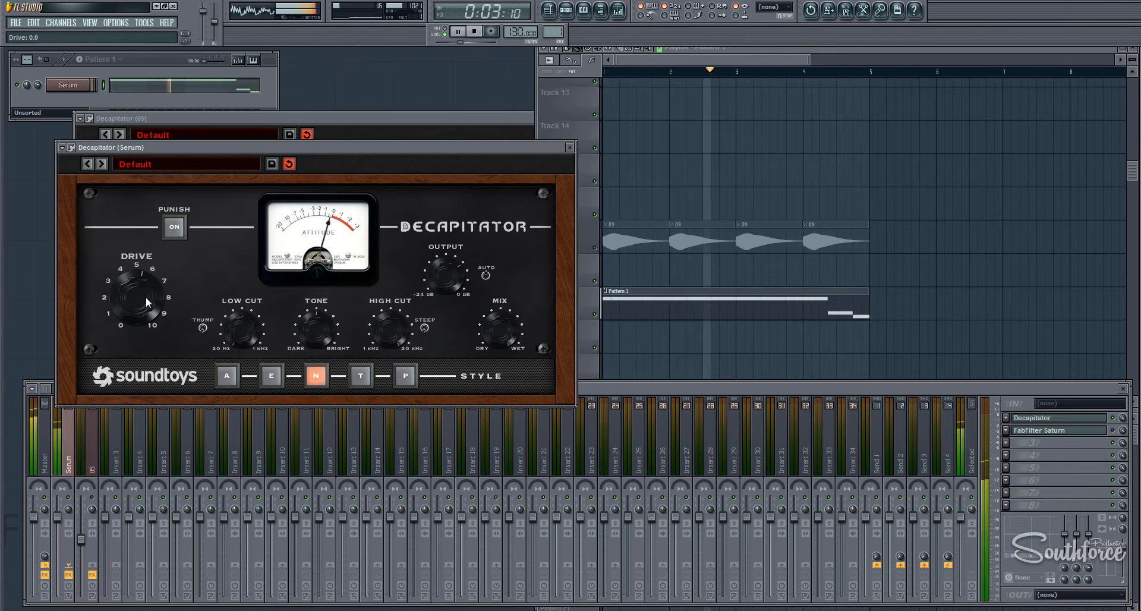
{"action": "left_click_drag", "start_coordinate": [145, 297], "coordinate": [132, 305]}
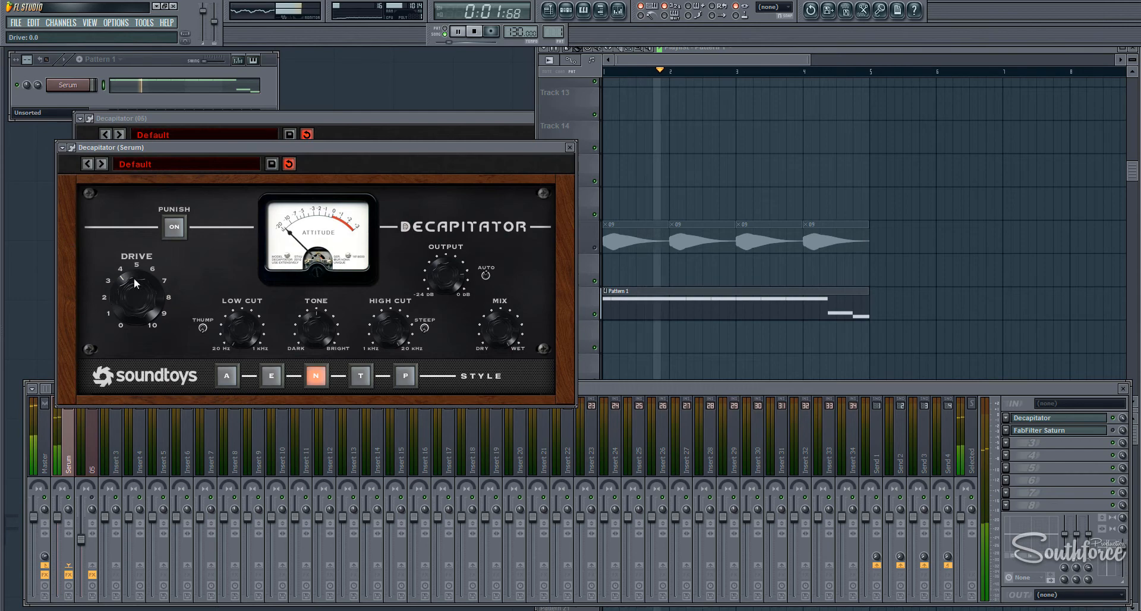
{"action": "left_click_drag", "start_coordinate": [136, 284], "coordinate": [133, 298]}
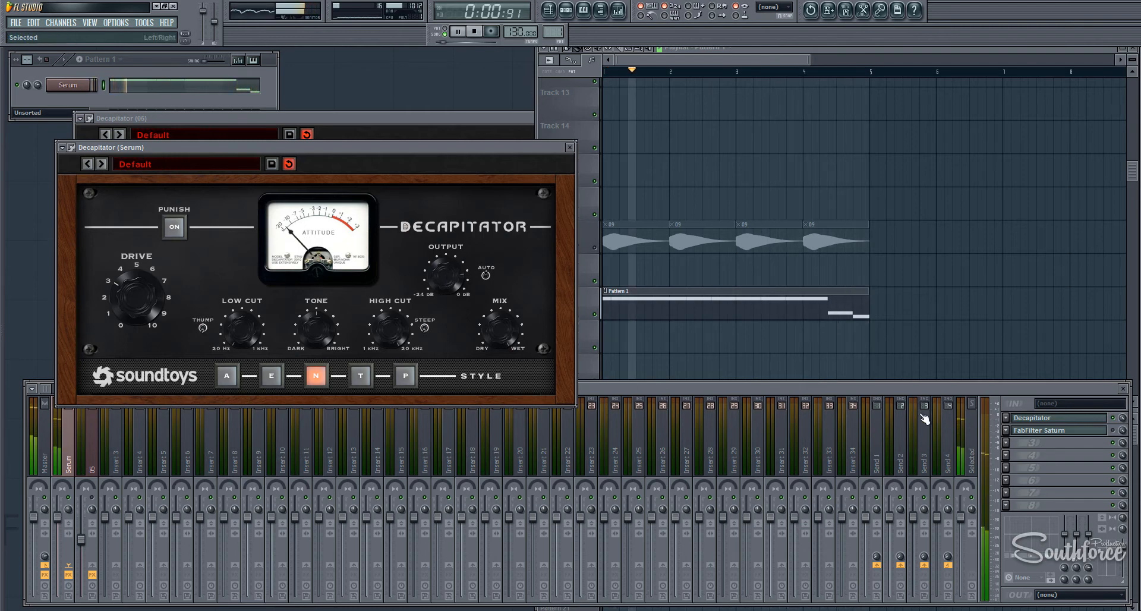
{"action": "left_click", "coordinate": [1118, 423]}
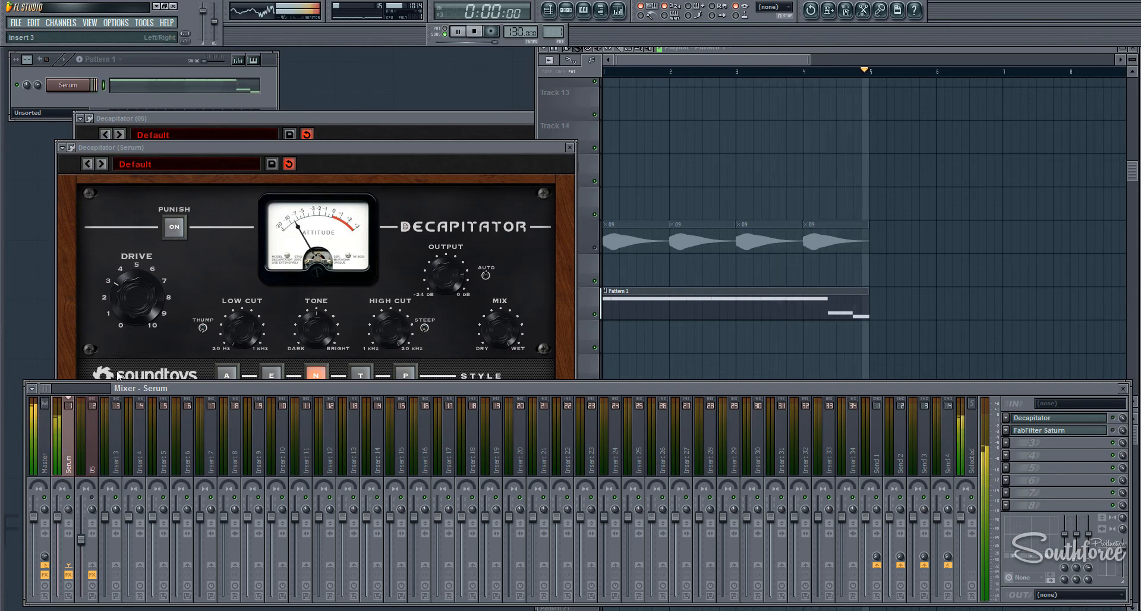
Stop playback, unmute the audio clips on Track 17, mute Pattern 1 on Track 19, and replay the song
{"action": "left_click", "coordinate": [475, 30]}
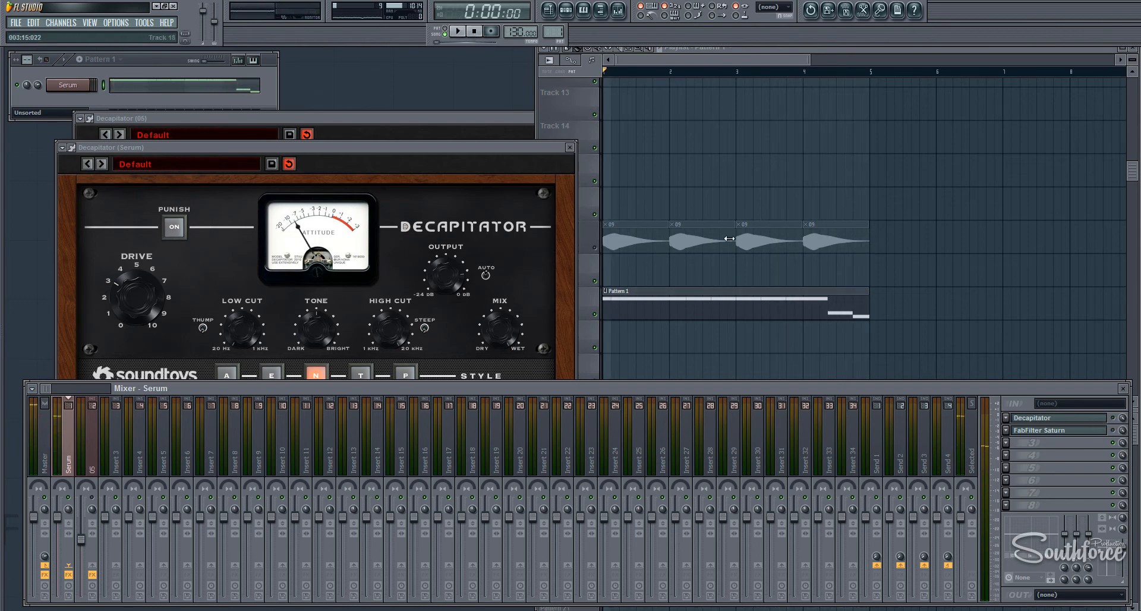
{"action": "left_click", "coordinate": [603, 252]}
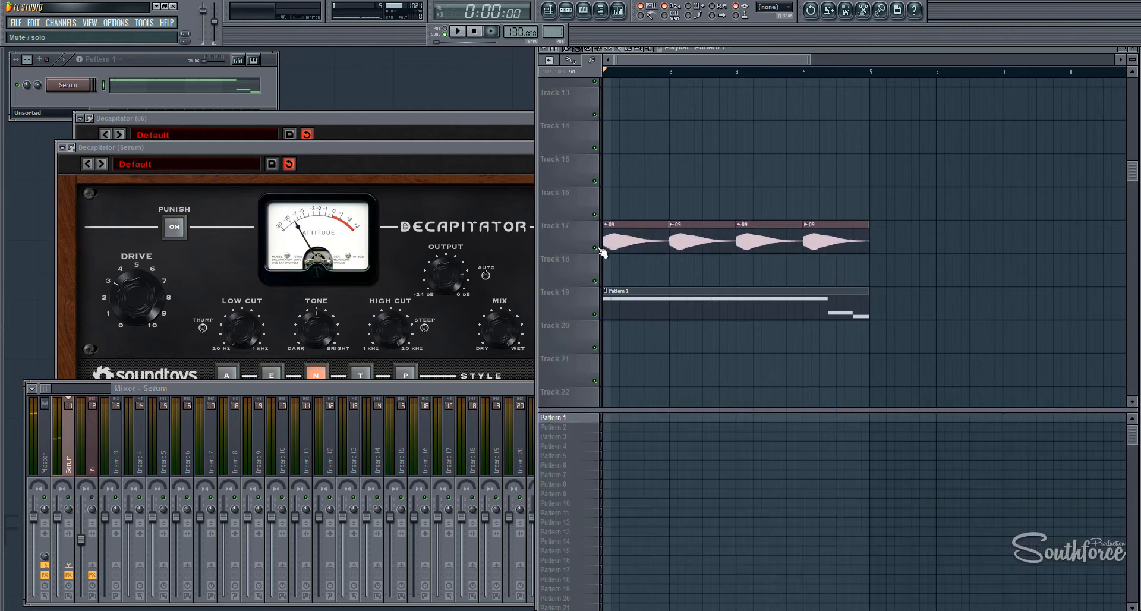
{"action": "left_click", "coordinate": [596, 314]}
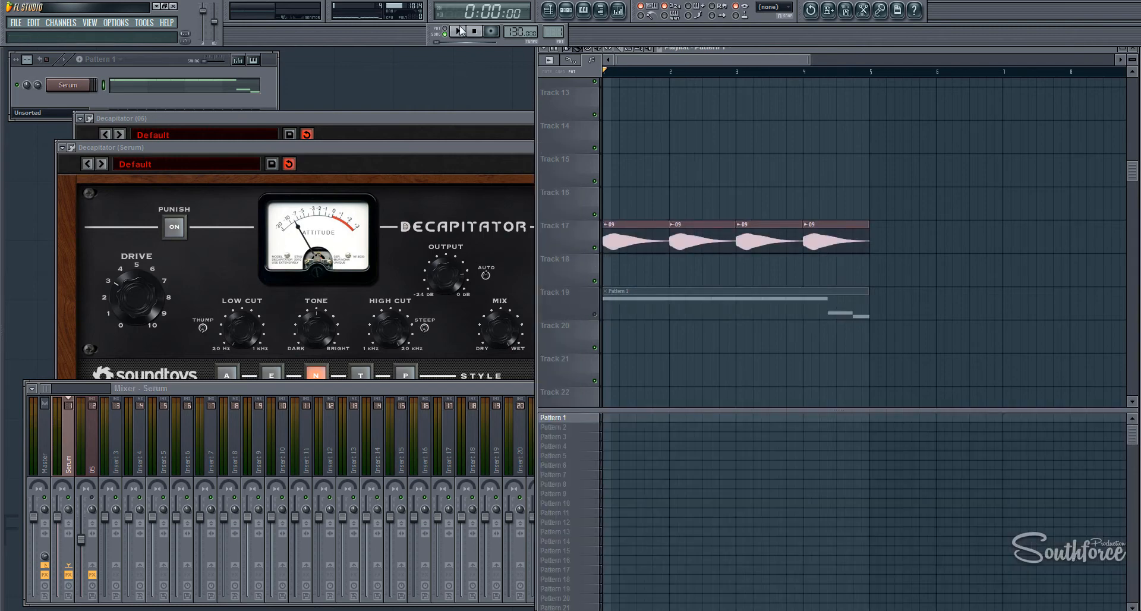
{"action": "left_click", "coordinate": [108, 491]}
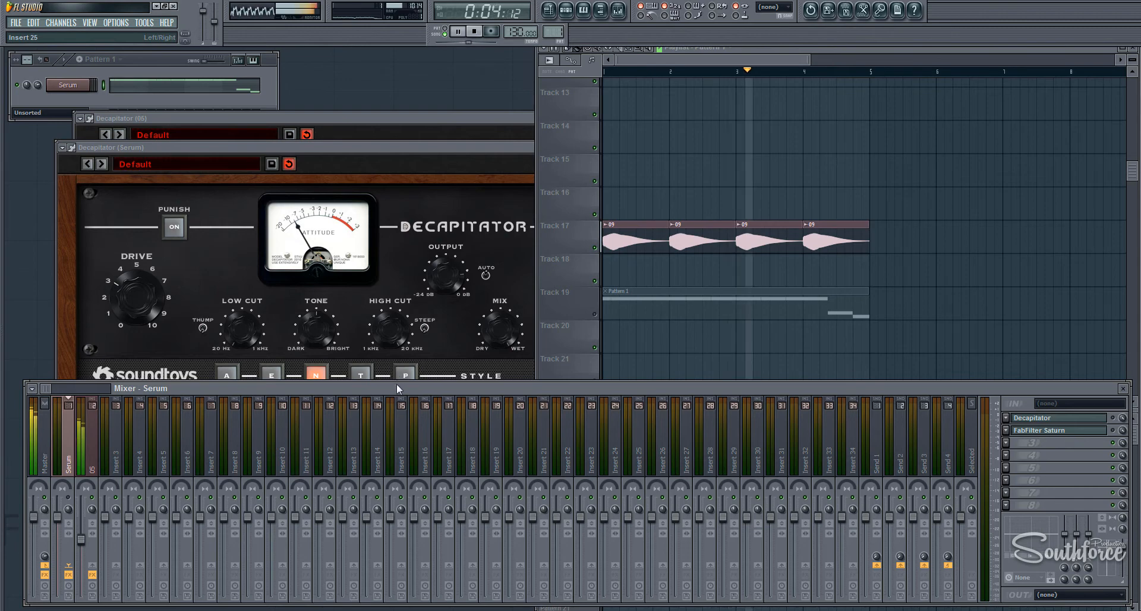
Select the 05 mixer track, open its Decapitator and enable the effect
{"action": "left_click", "coordinate": [98, 466]}
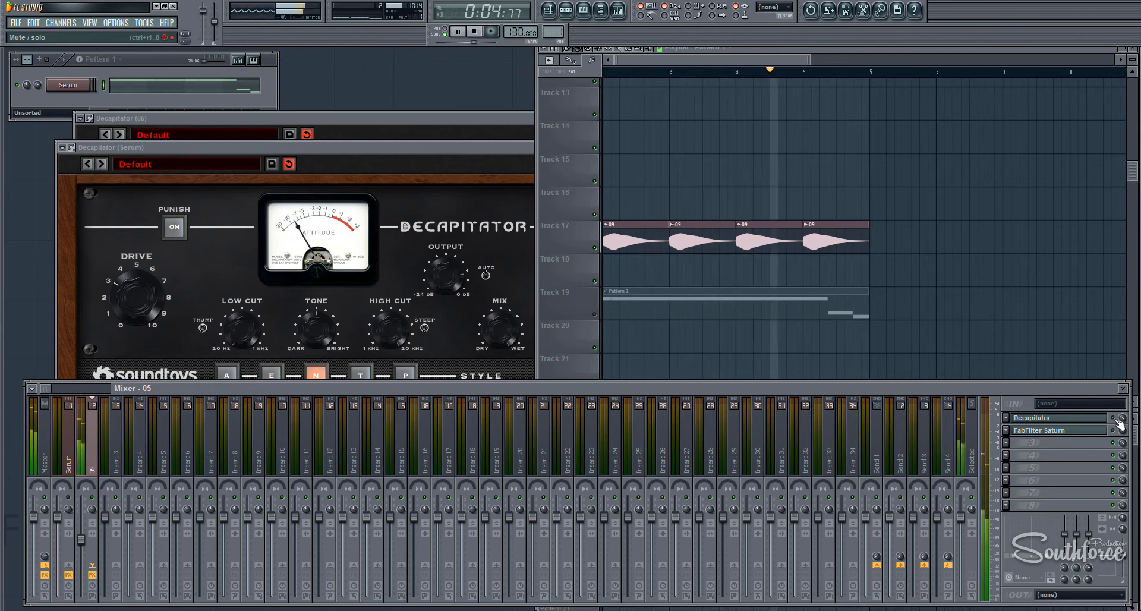
{"action": "left_click", "coordinate": [1090, 419]}
{"action": "left_click", "coordinate": [1090, 420]}
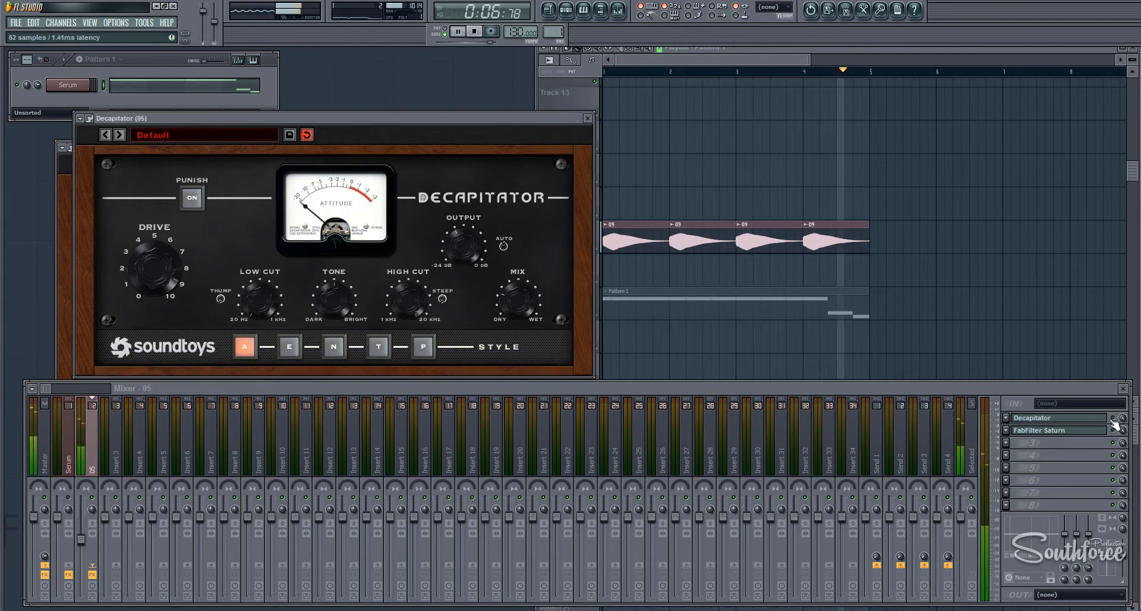
{"action": "left_click", "coordinate": [1113, 419]}
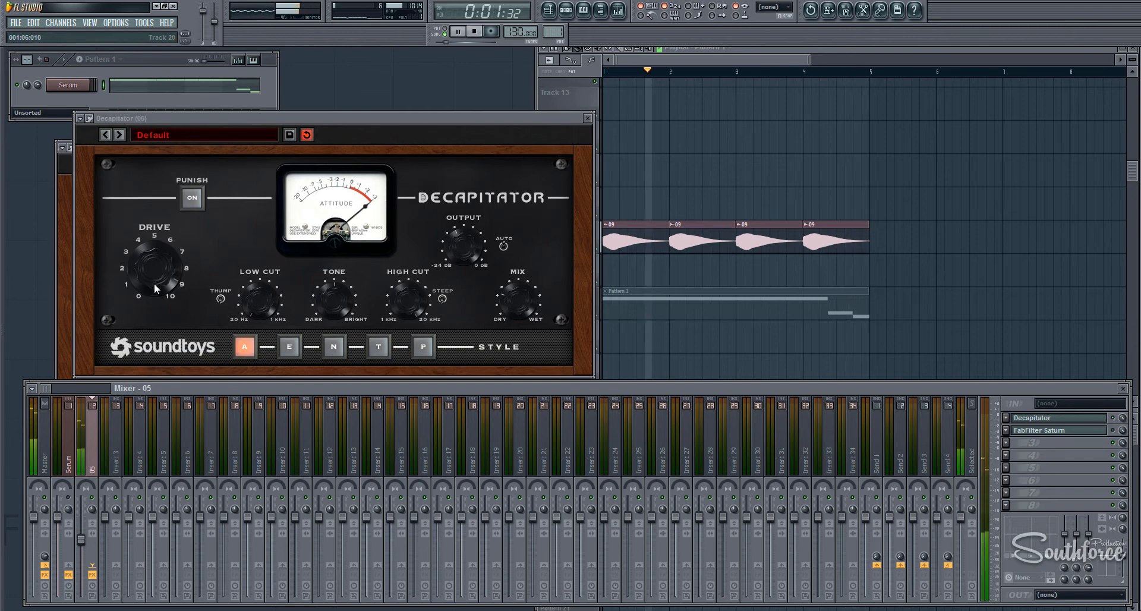
Set the 05 track's Decapitator to style N and adjust its Drive by ear
{"action": "mouse_move", "coordinate": [156, 289]}
{"action": "left_mouse_down"}
{"action": "mouse_move", "coordinate": [141, 269]}
{"action": "mouse_move", "coordinate": [150, 274]}
{"action": "left_mouse_up"}
{"action": "left_click", "coordinate": [332, 348]}
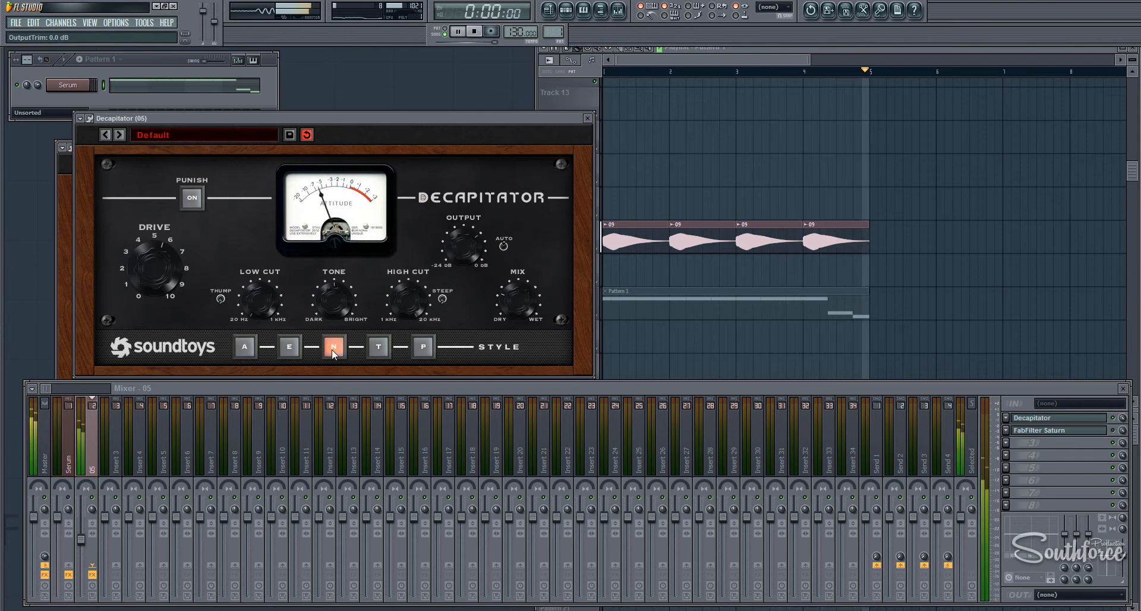
{"action": "left_click_drag", "start_coordinate": [159, 269], "coordinate": [166, 254]}
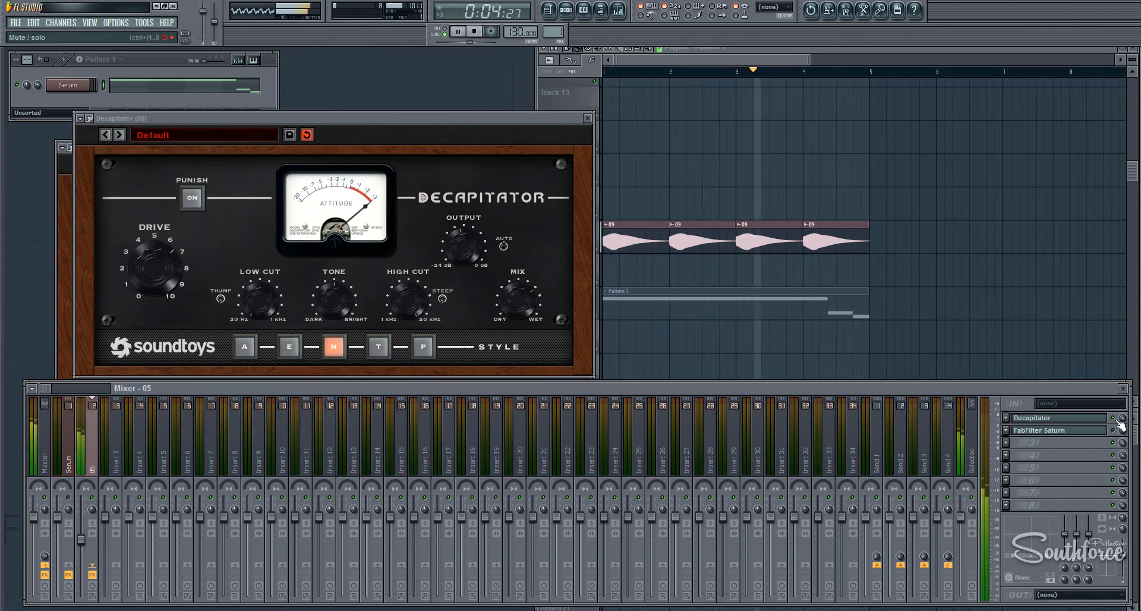
Stop playback and open FabFilter Saturn from the Serum mixer track, moving its window above the mixer
{"action": "left_click", "coordinate": [473, 33]}
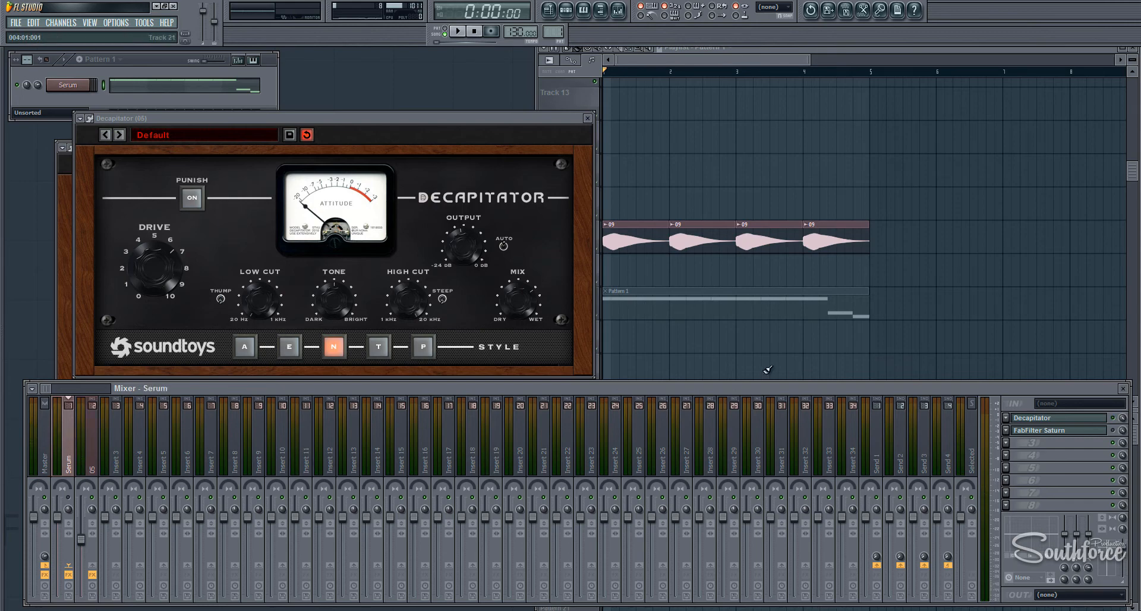
{"action": "left_click", "coordinate": [1061, 432]}
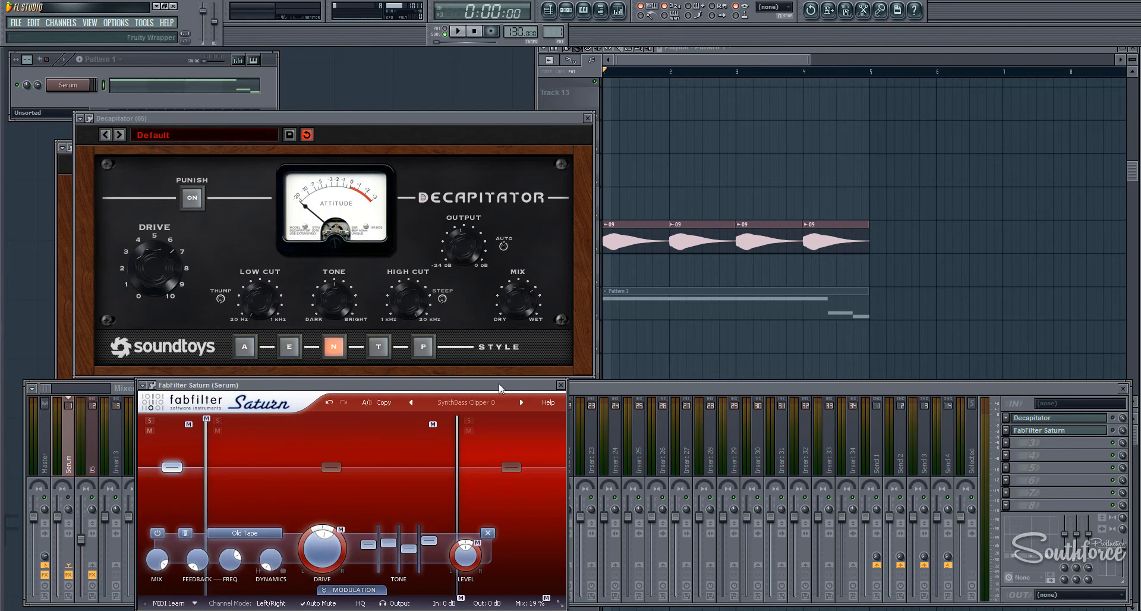
{"action": "left_click_drag", "start_coordinate": [499, 383], "coordinate": [494, 205]}
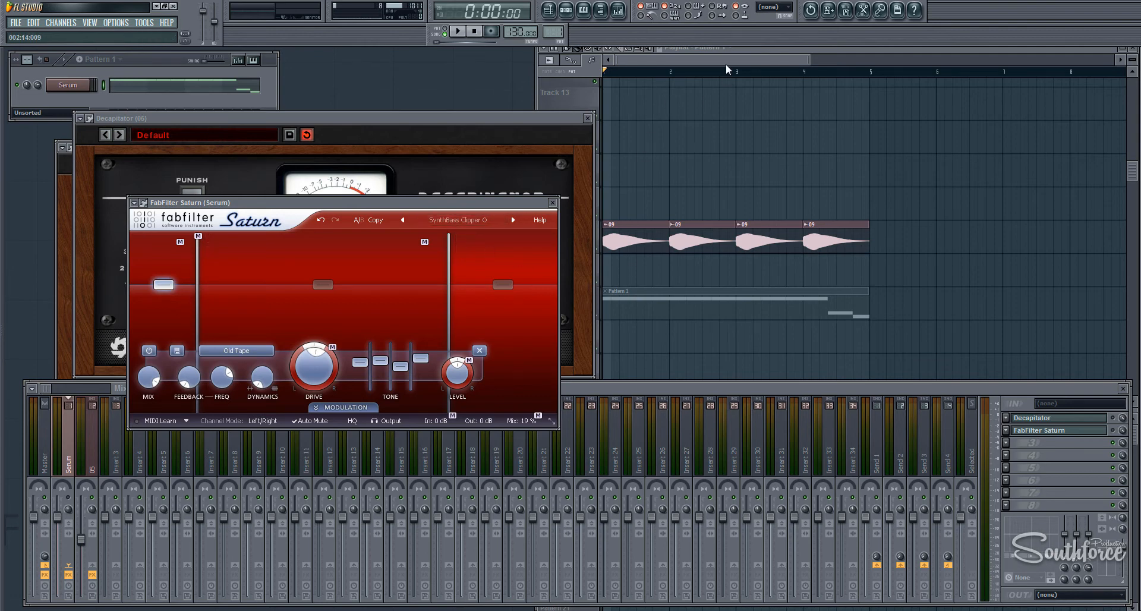
Mute the audio clips on Track 17 and unmute Pattern 1 on Track 19 in the playlist
{"action": "left_click", "coordinate": [564, 195]}
{"action": "left_click", "coordinate": [595, 248]}
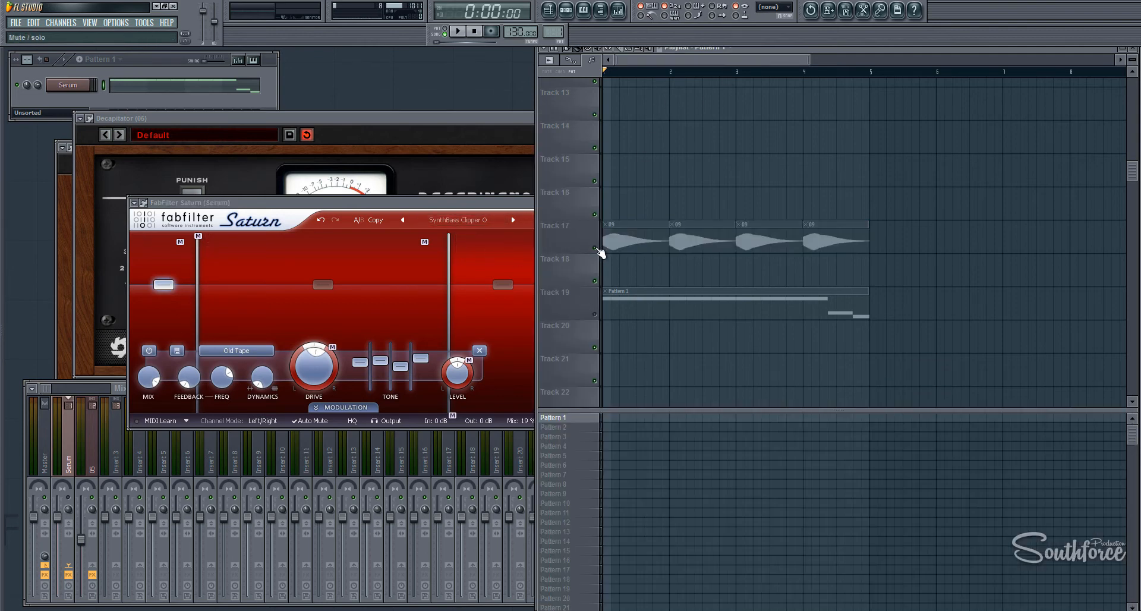
{"action": "left_click", "coordinate": [595, 315]}
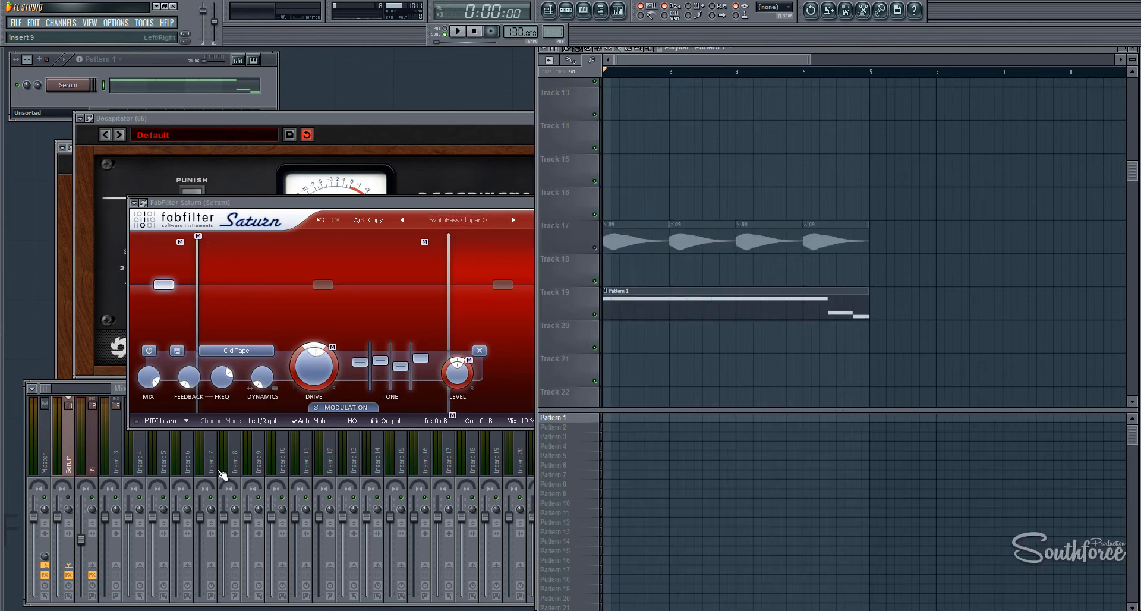
Load the SynthBass Clipper O preset from the Saturation category in the Serum track's FabFilter Saturn
{"action": "left_click", "coordinate": [71, 502]}
{"action": "left_click", "coordinate": [431, 215]}
{"action": "left_click", "coordinate": [444, 215]}
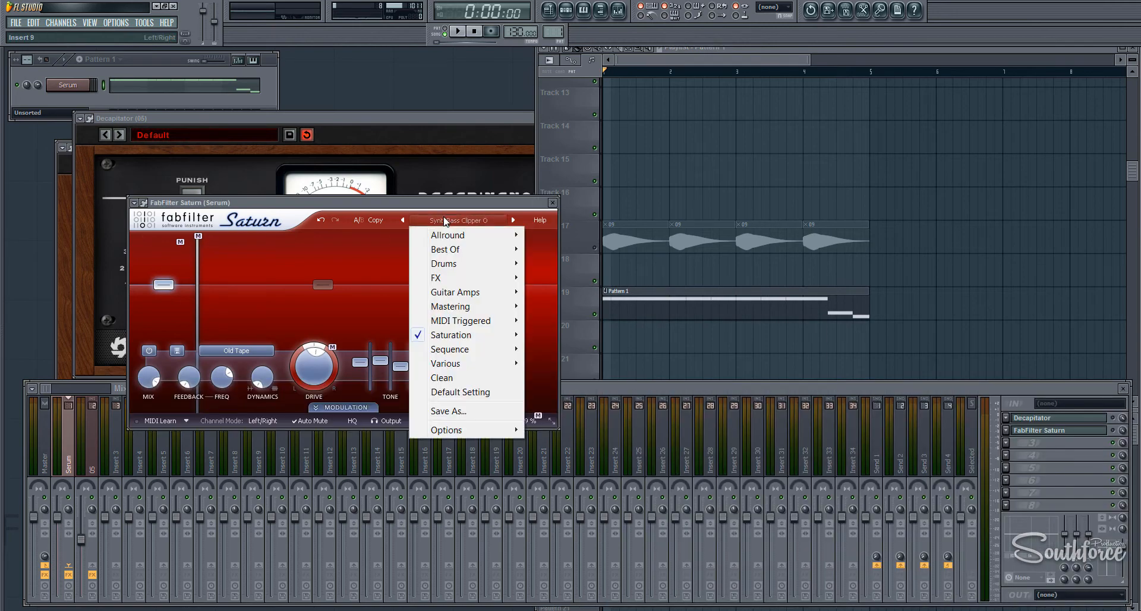
{"action": "mouse_move", "coordinate": [464, 335]}
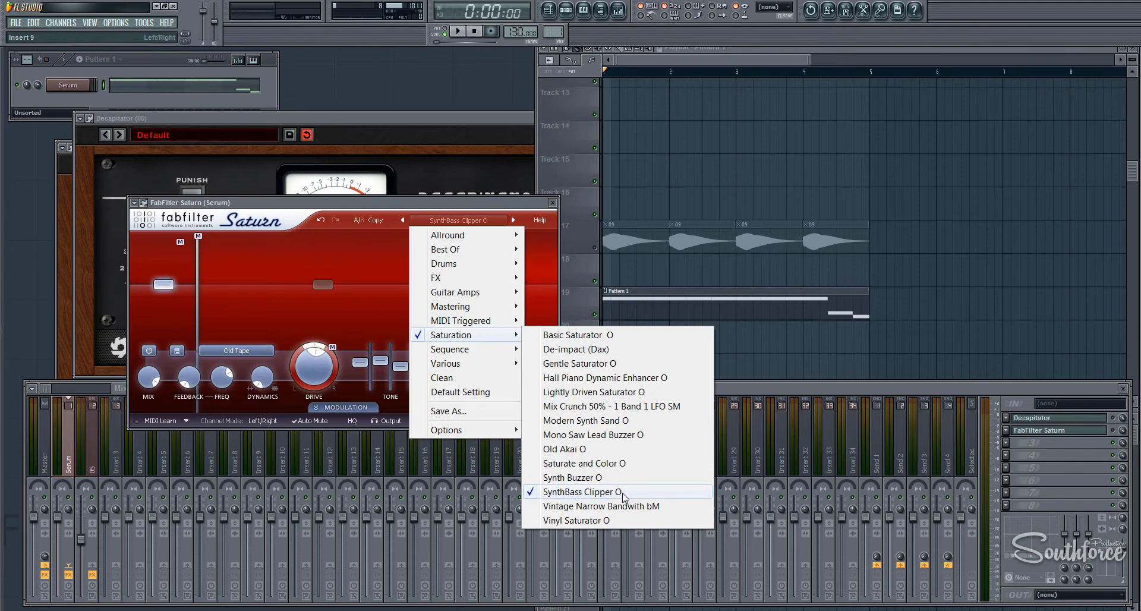
{"action": "left_click", "coordinate": [564, 494]}
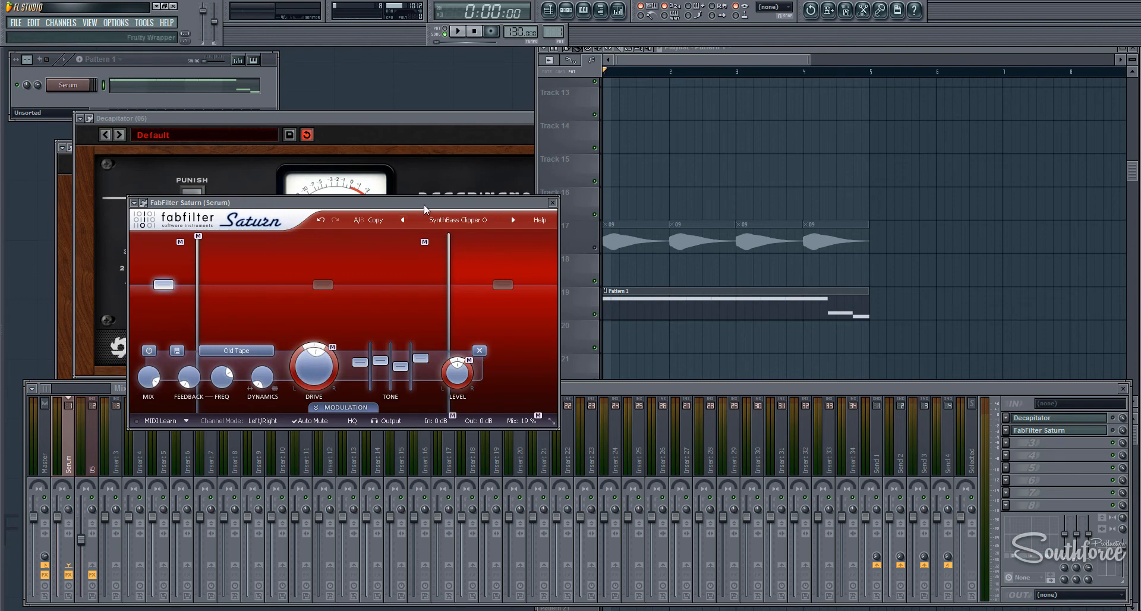
Play the bass pattern with FabFilter Saturn enabled on the Serum track and its window moved clear of the playlist's start
{"action": "left_click_drag", "start_coordinate": [425, 206], "coordinate": [398, 156]}
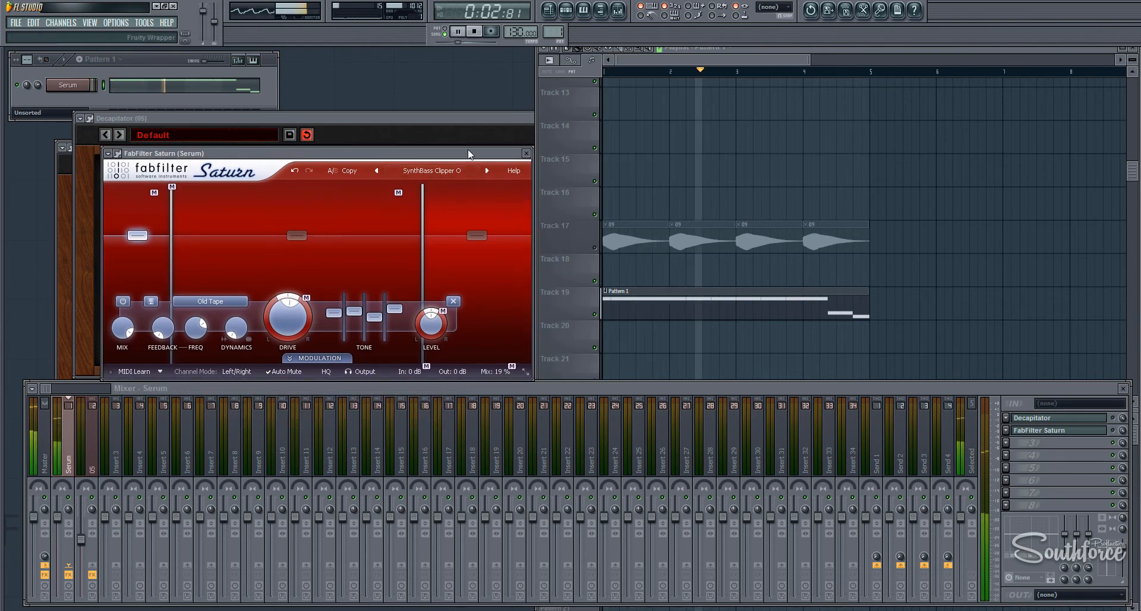
{"action": "left_click_drag", "start_coordinate": [472, 153], "coordinate": [606, 213]}
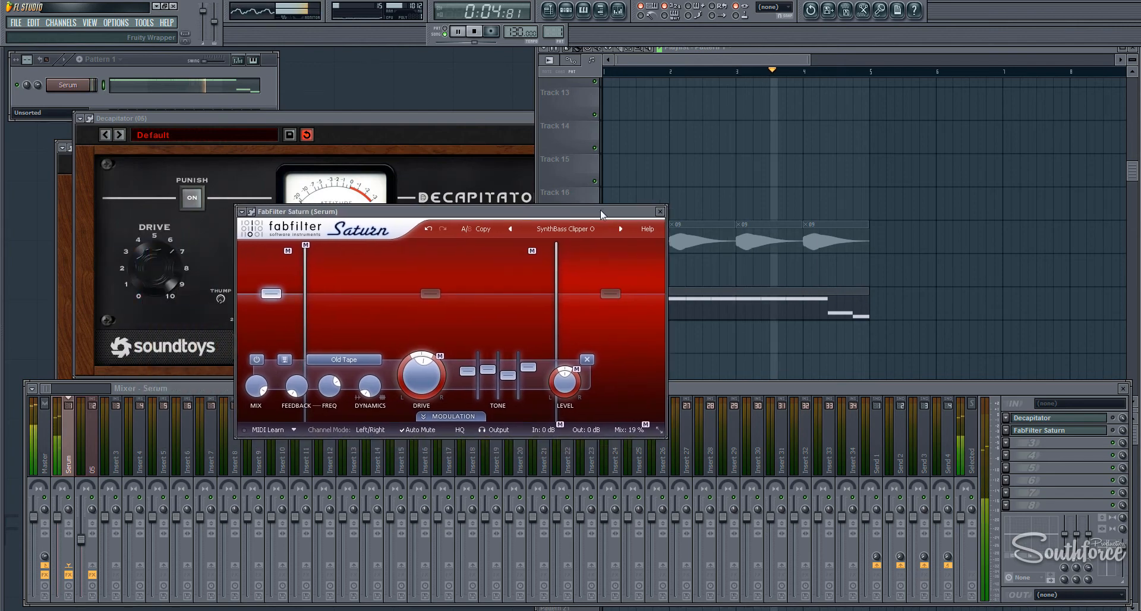
{"action": "left_click", "coordinate": [1120, 435]}
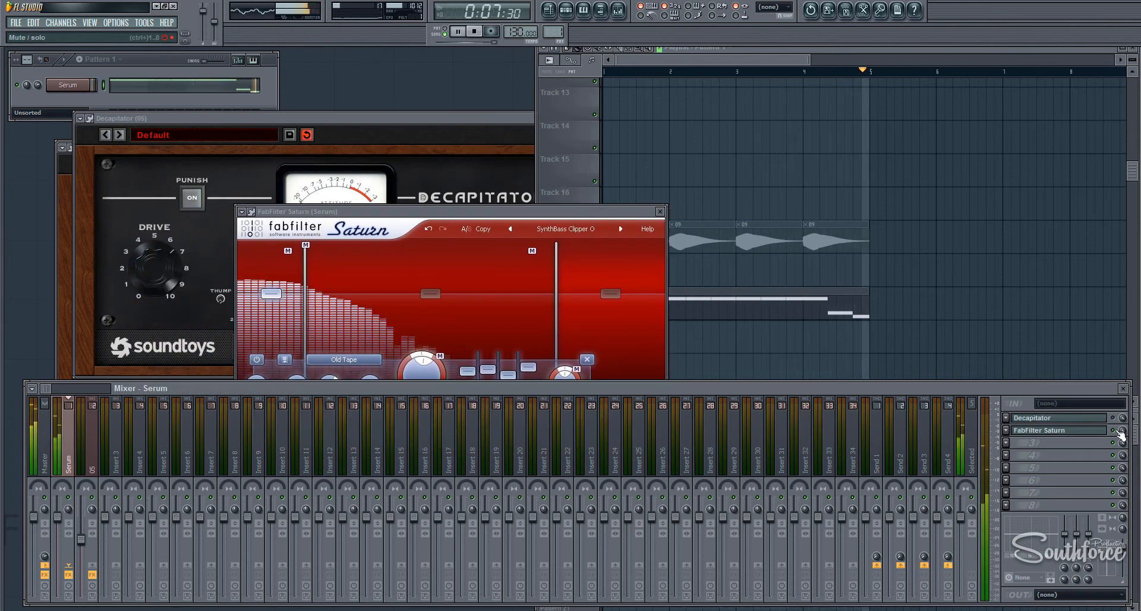
{"action": "left_click", "coordinate": [512, 217]}
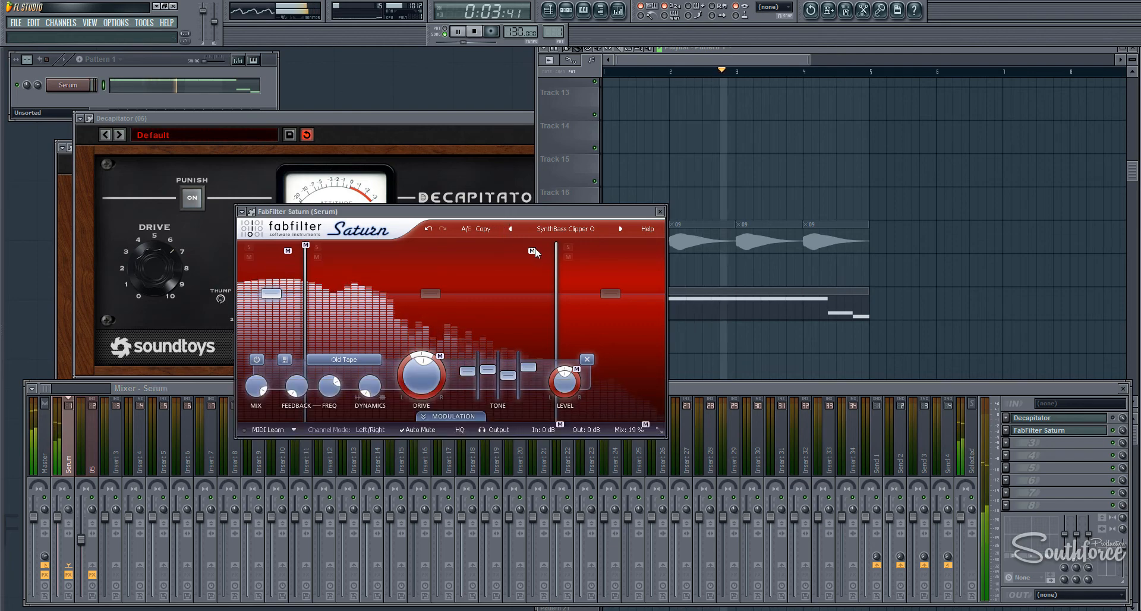
Lower the crossover frequency between Saturn's second and third bands slightly
{"action": "mouse_move", "coordinate": [554, 276]}
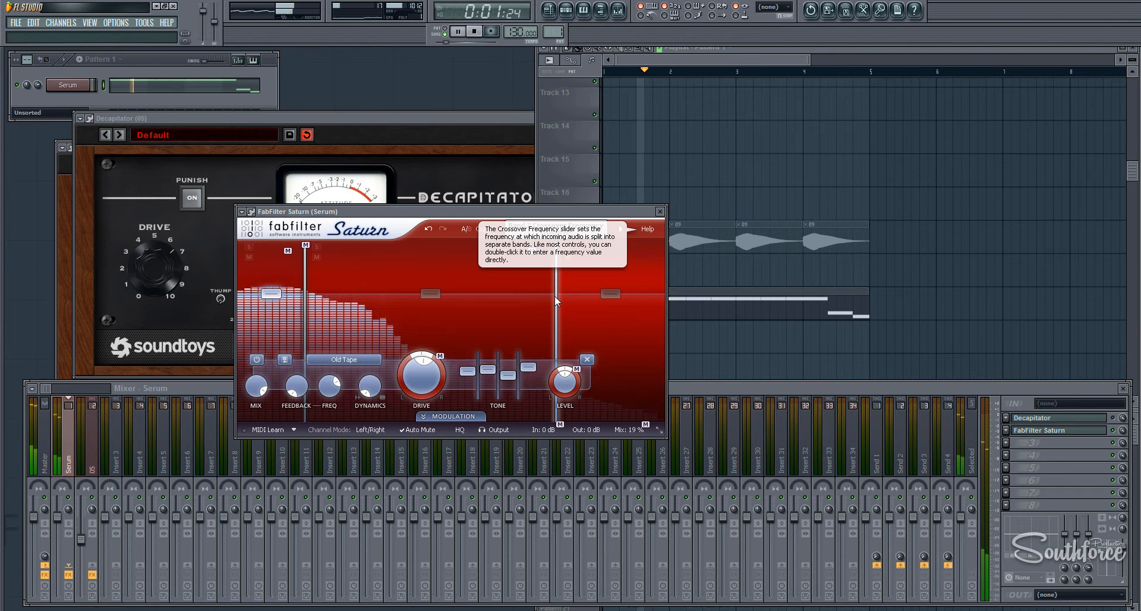
{"action": "mouse_move", "coordinate": [558, 337]}
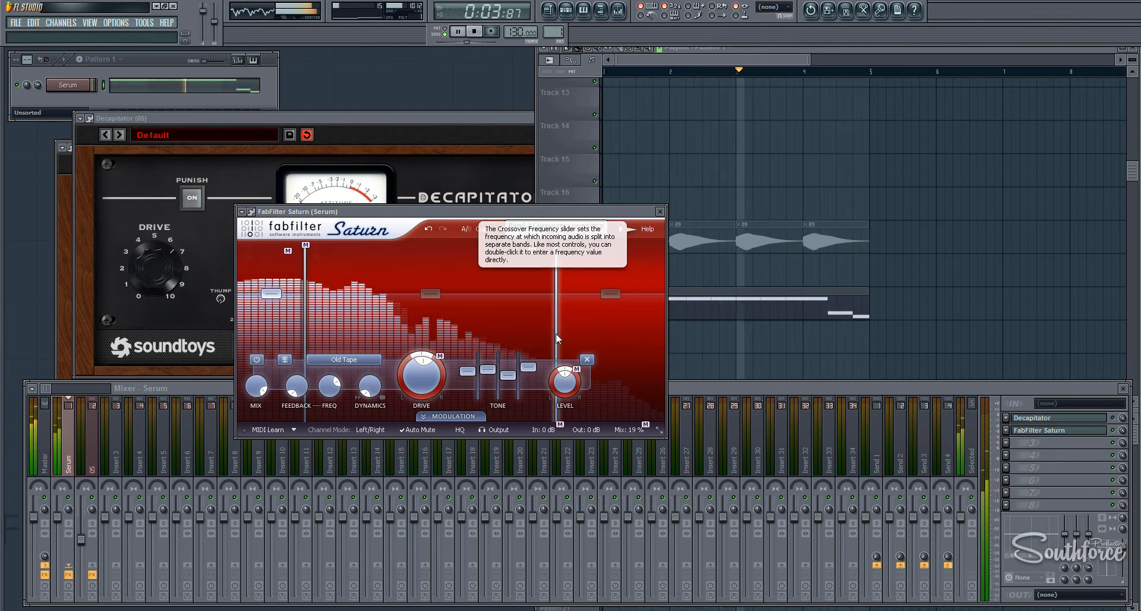
{"action": "left_click_drag", "start_coordinate": [557, 340], "coordinate": [537, 305]}
{"action": "mouse_move", "coordinate": [418, 373]}
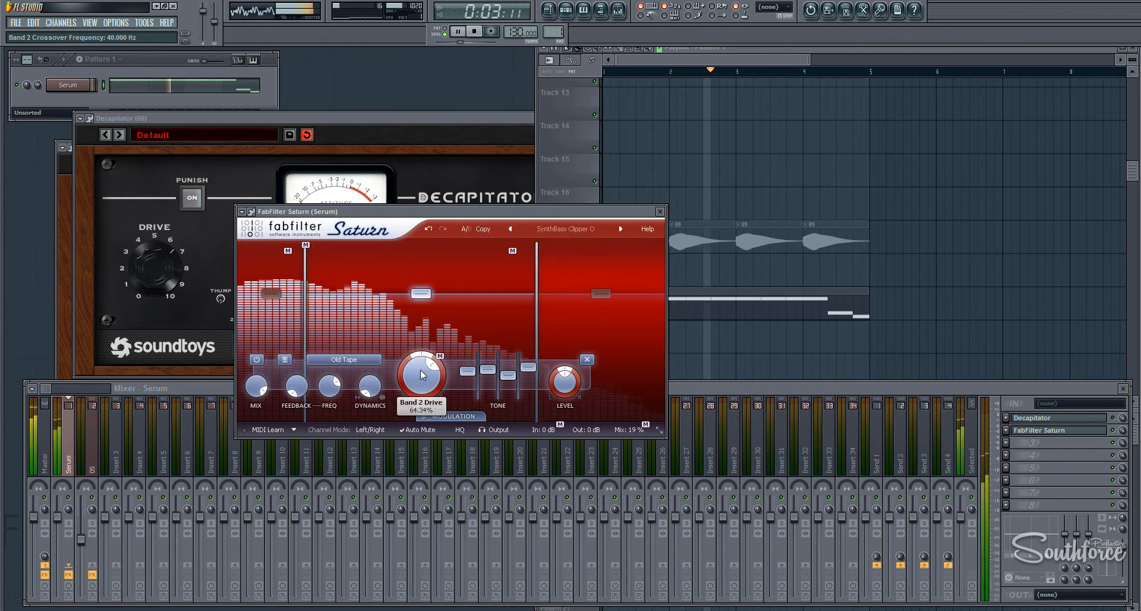
Reduce band 2's drive and slightly lower both crossovers in the Serum track's Saturn, then move its window clear of Decapitator
{"action": "left_click_drag", "start_coordinate": [419, 371], "coordinate": [432, 418]}
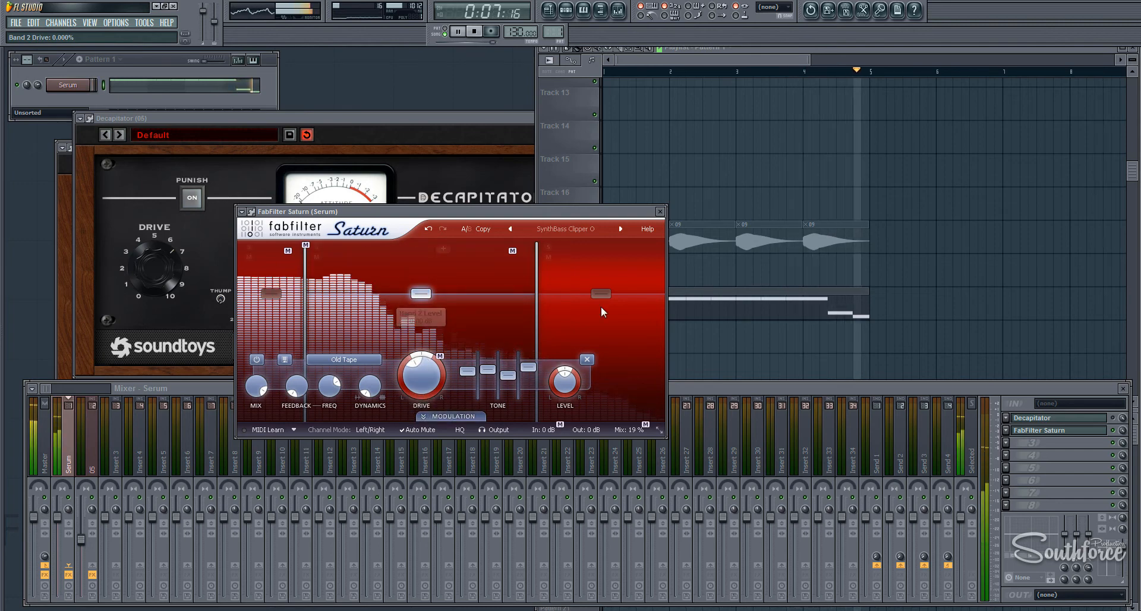
{"action": "left_click_drag", "start_coordinate": [534, 303], "coordinate": [519, 302]}
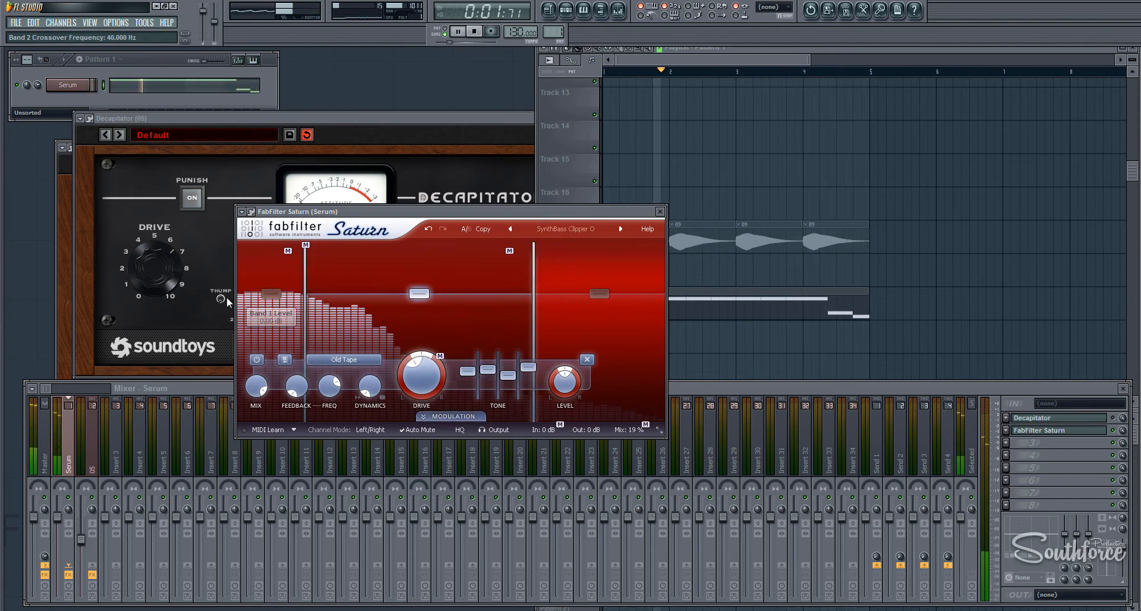
{"action": "mouse_move", "coordinate": [309, 317]}
{"action": "left_click_drag", "start_coordinate": [309, 317], "coordinate": [301, 315]}
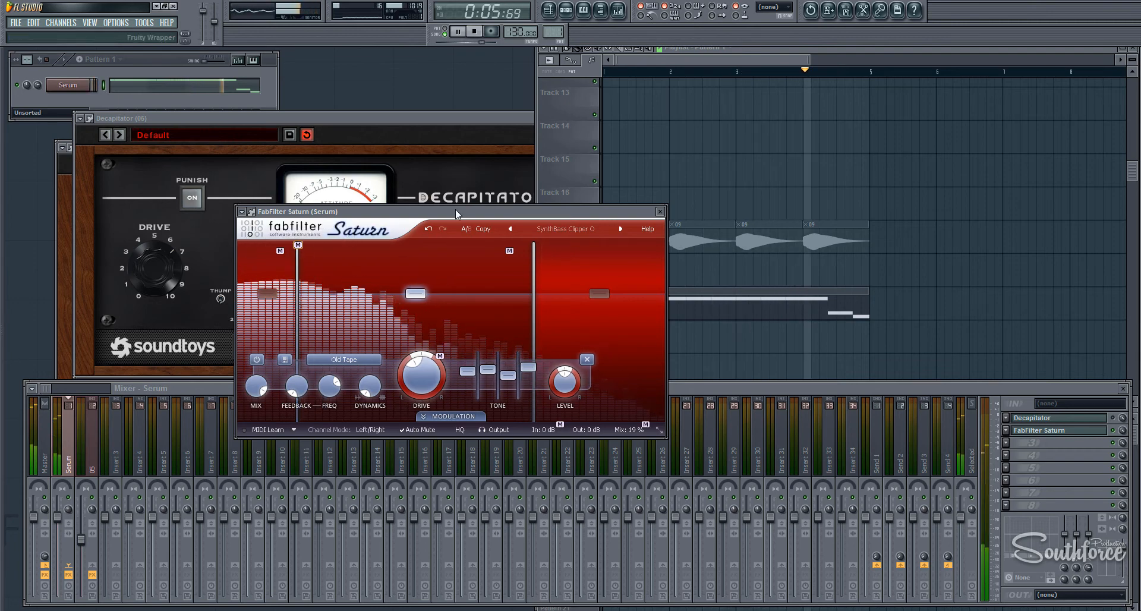
{"action": "left_click_drag", "start_coordinate": [416, 227], "coordinate": [296, 380]}
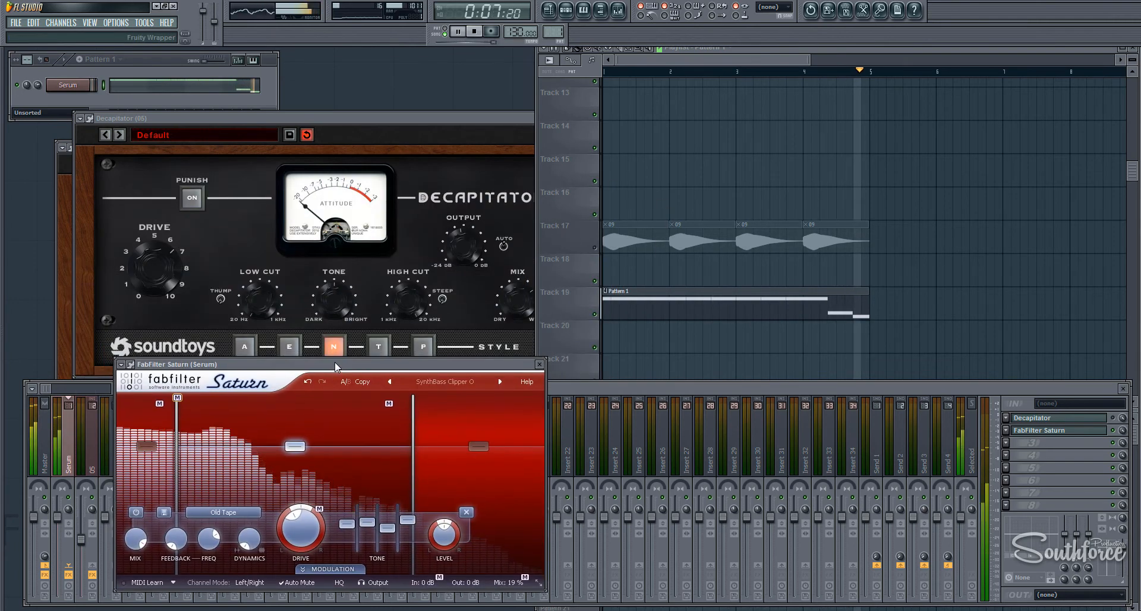
Set the Serum track's Decapitator to style A, audition the bass while toggling the effects, and stop playback
{"action": "left_click", "coordinate": [1115, 429]}
{"action": "left_click", "coordinate": [1118, 419]}
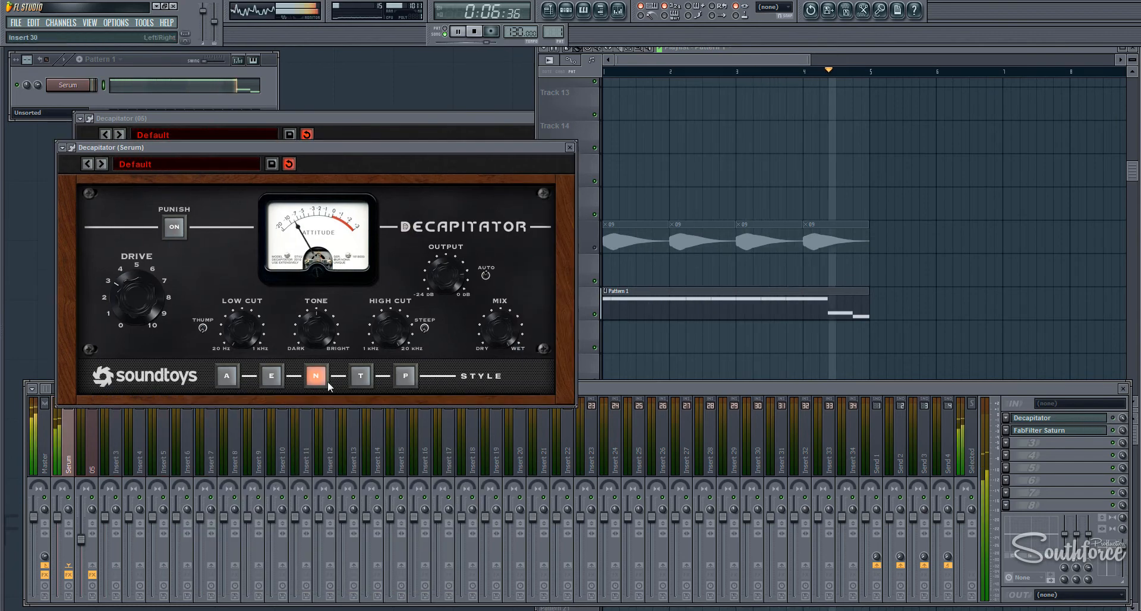
{"action": "left_click", "coordinate": [225, 376]}
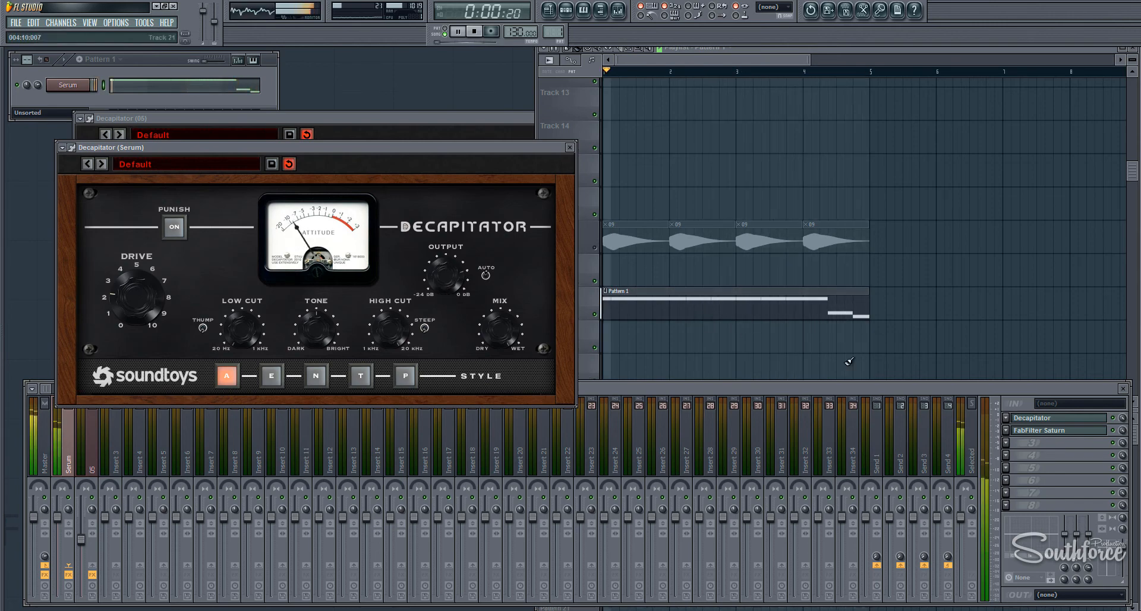
{"action": "left_click", "coordinate": [1116, 418]}
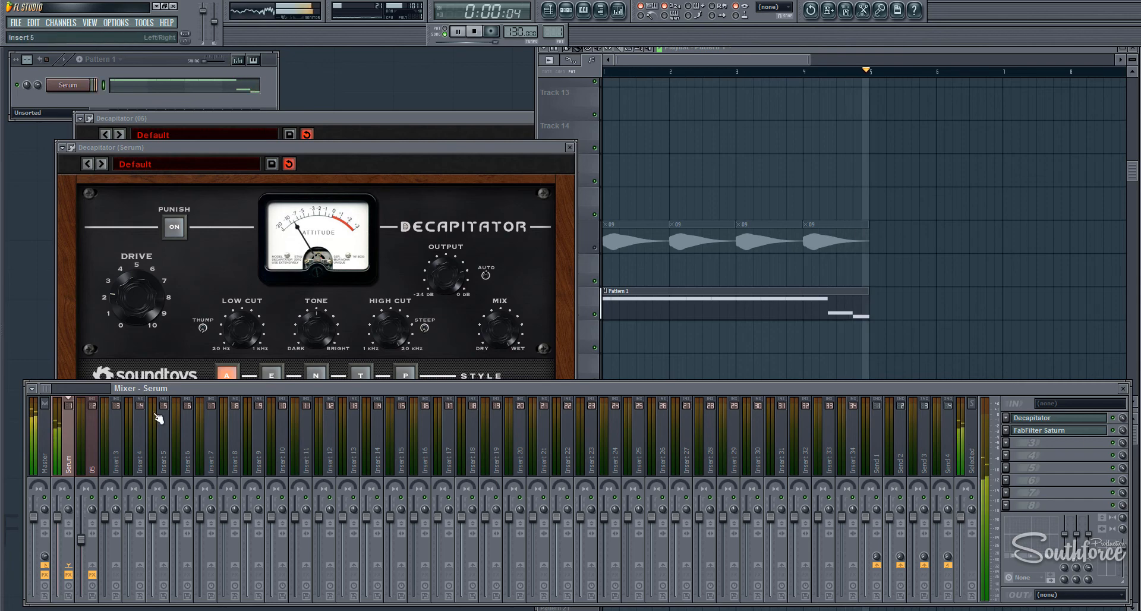
{"action": "key", "text": "space"}
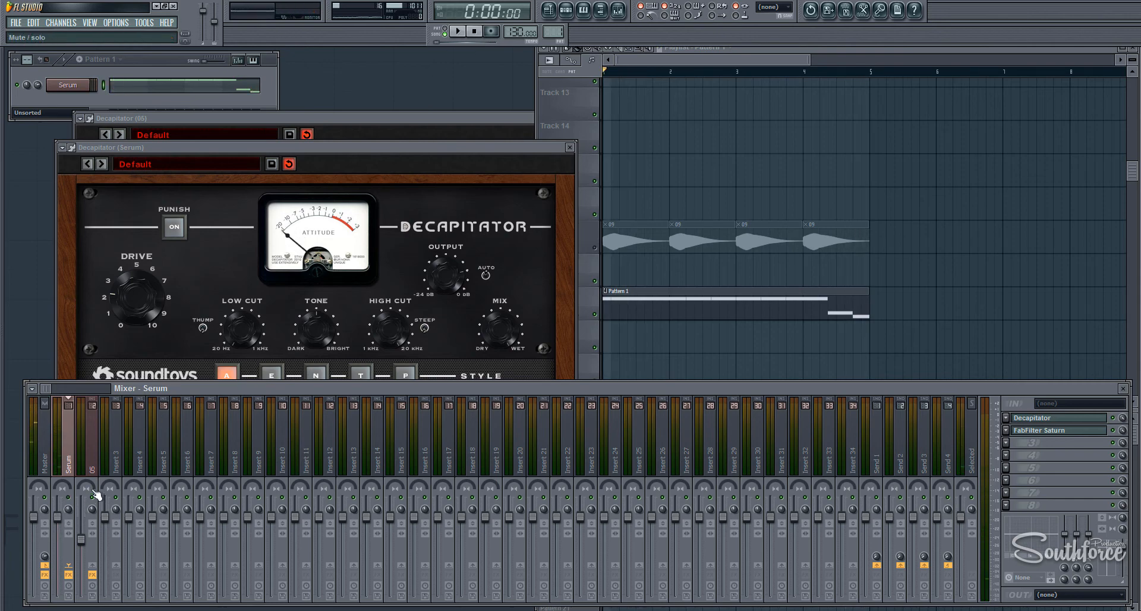
Unmute the audio clips on Track 17, mute Pattern 1 on Track 19, and select the 05 mixer track
{"action": "left_click", "coordinate": [605, 251]}
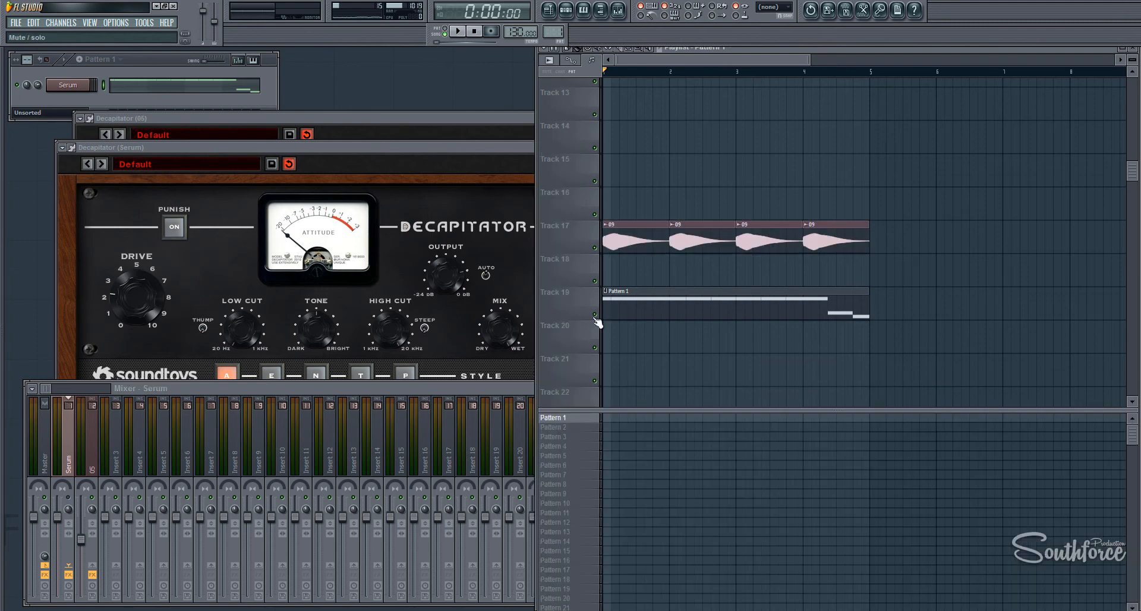
{"action": "left_click", "coordinate": [594, 314]}
{"action": "left_click", "coordinate": [89, 469]}
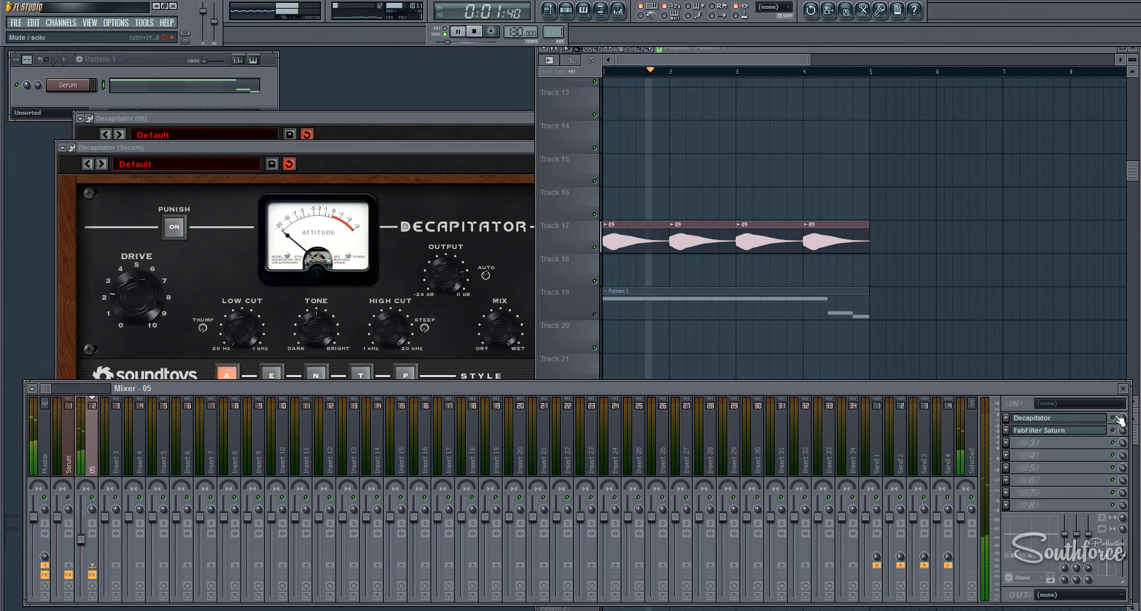
Open and enable FabFilter Saturn on the 05 mixer track during playback, with its window in front of the mixer
{"action": "left_click_drag", "start_coordinate": [993, 387], "coordinate": [994, 345]}
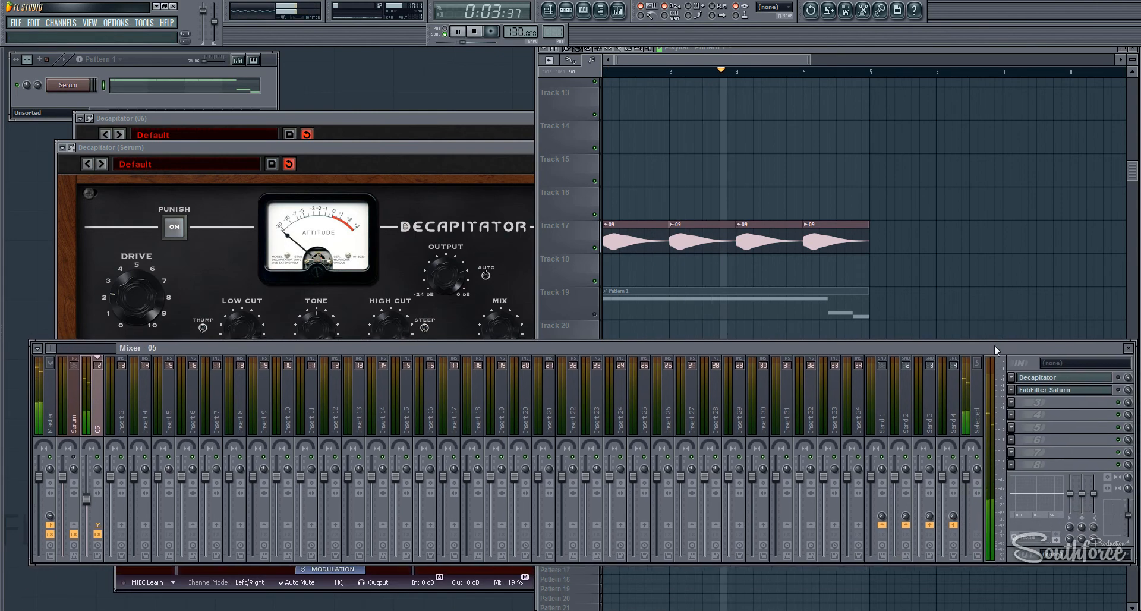
{"action": "left_click", "coordinate": [1107, 391]}
{"action": "left_click", "coordinate": [1105, 393]}
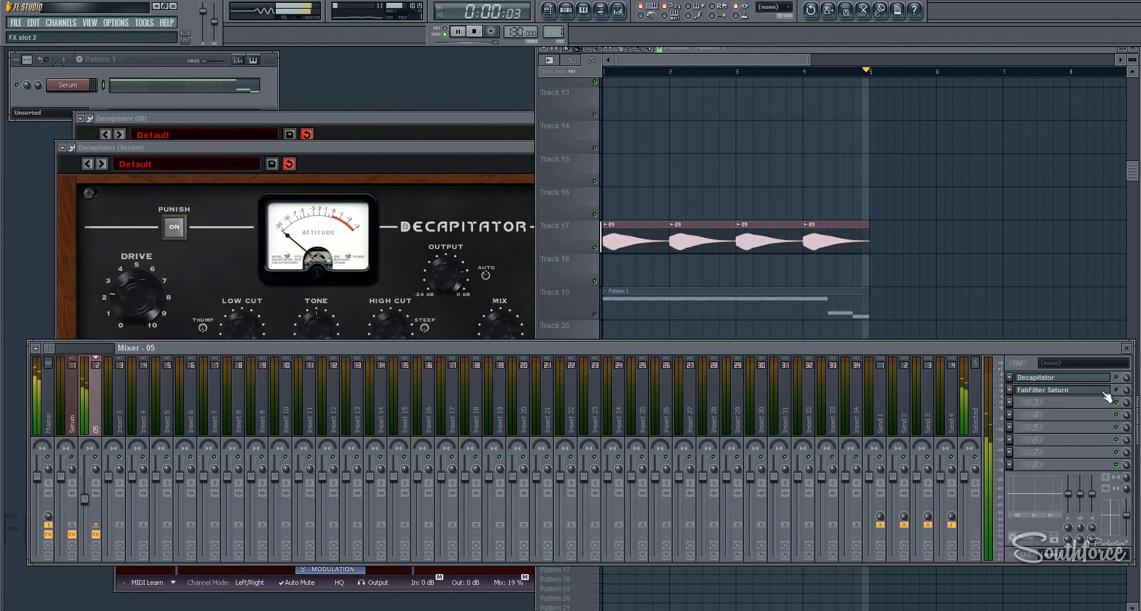
{"action": "left_click", "coordinate": [1105, 392]}
{"action": "left_click", "coordinate": [1122, 396]}
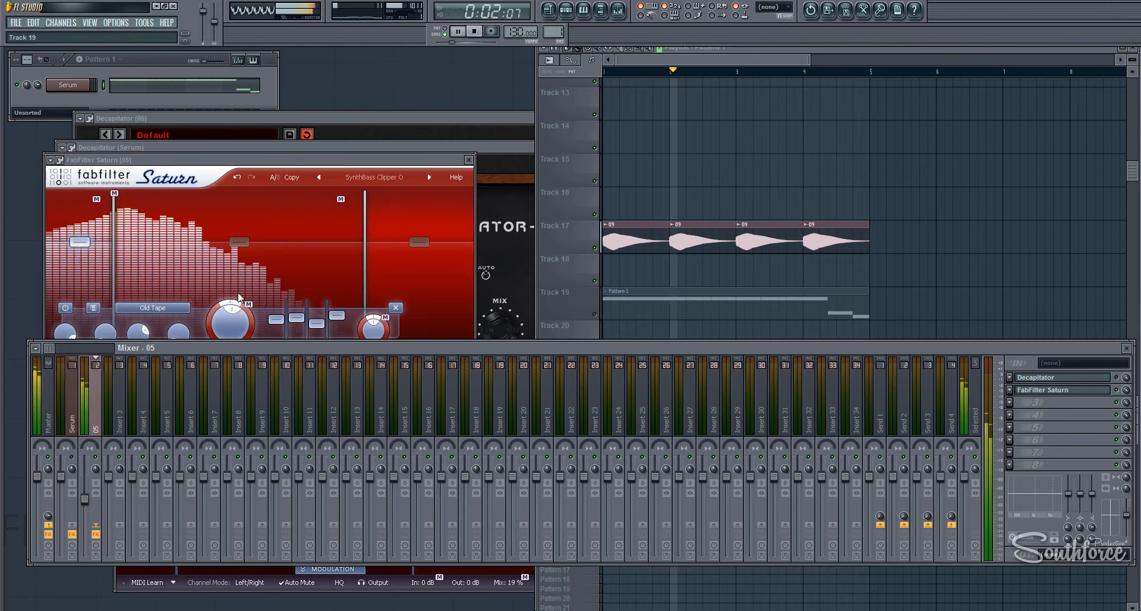
{"action": "left_click_drag", "start_coordinate": [297, 161], "coordinate": [354, 217]}
Adjust band 2's drive in the 05 track's Saturn and narrow the band by raising its lower crossover slightly and lowering its upper one strongly
{"action": "left_click_drag", "start_coordinate": [298, 382], "coordinate": [301, 376]}
{"action": "left_click", "coordinate": [296, 297]}
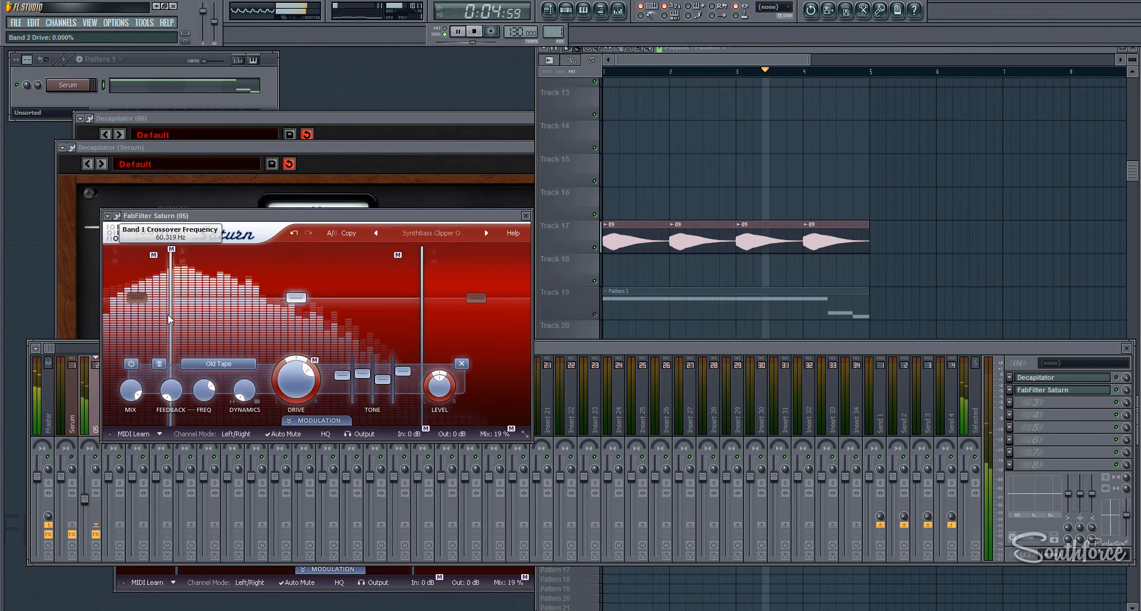
{"action": "mouse_move", "coordinate": [172, 315]}
{"action": "left_mouse_down"}
{"action": "mouse_move", "coordinate": [186, 315]}
{"action": "mouse_move", "coordinate": [174, 315]}
{"action": "left_mouse_up"}
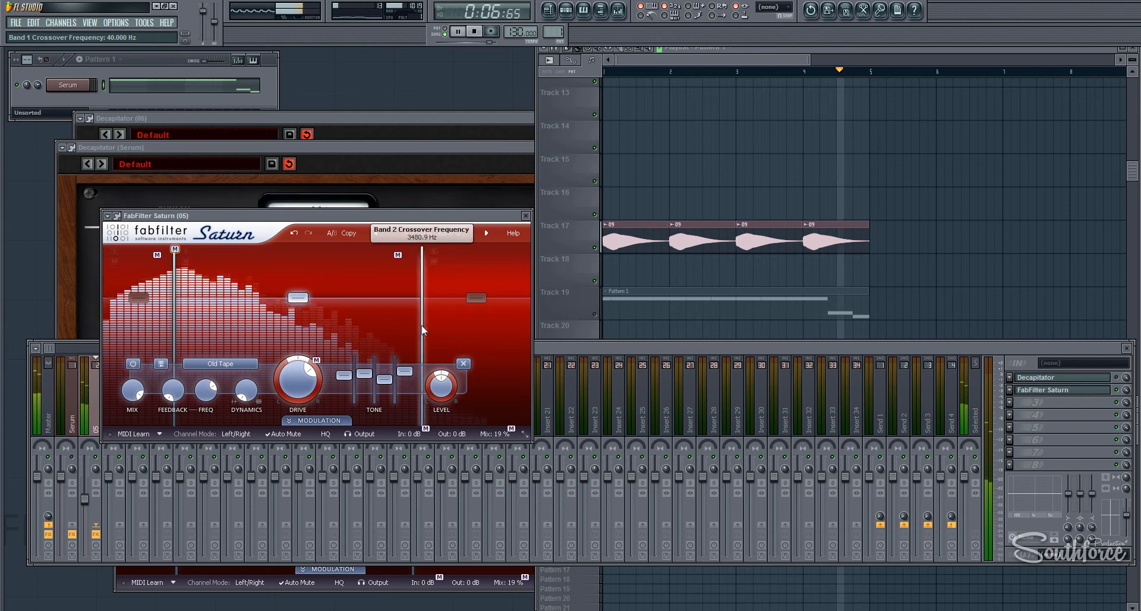
{"action": "left_click_drag", "start_coordinate": [422, 327], "coordinate": [262, 354]}
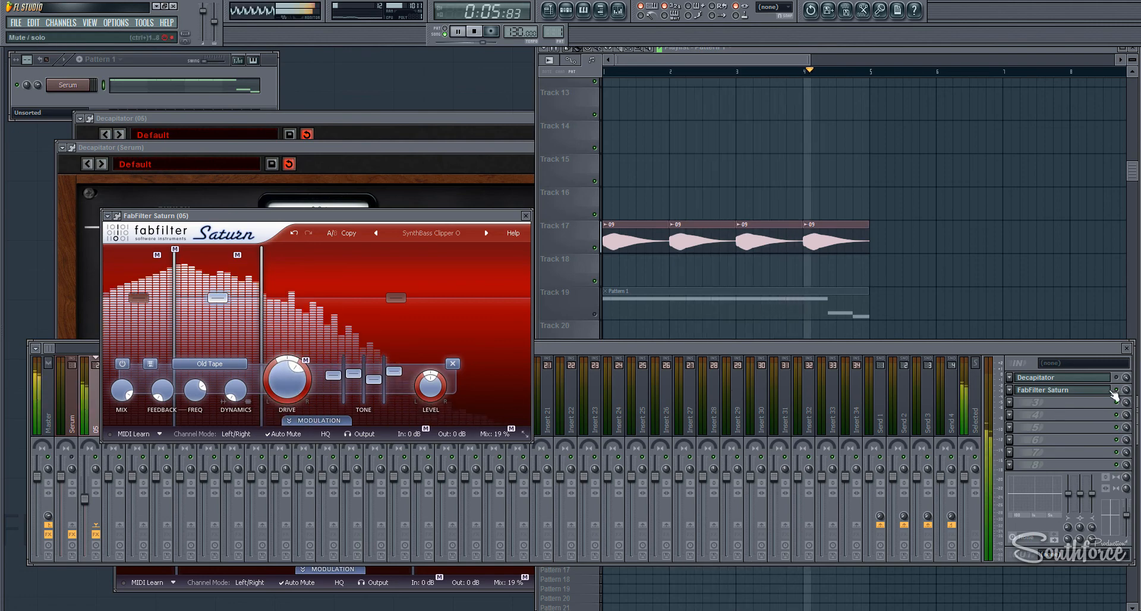
Enable Decapitator on the 05 track, adjust its drive, and audition styles E and P before choosing style A
{"action": "left_click", "coordinate": [1125, 384]}
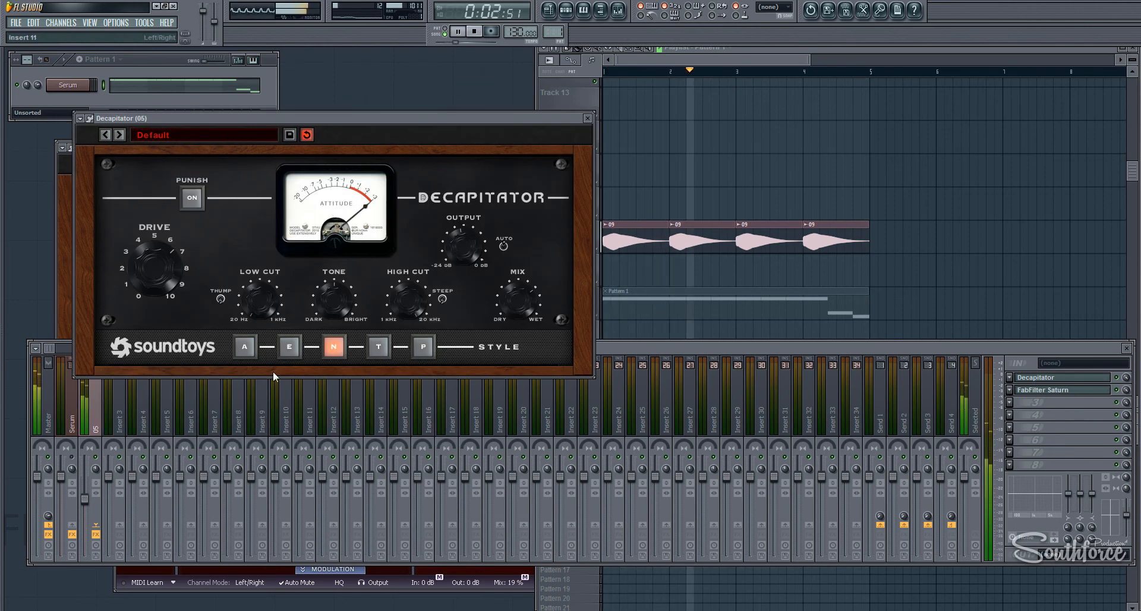
{"action": "left_click_drag", "start_coordinate": [164, 268], "coordinate": [167, 286]}
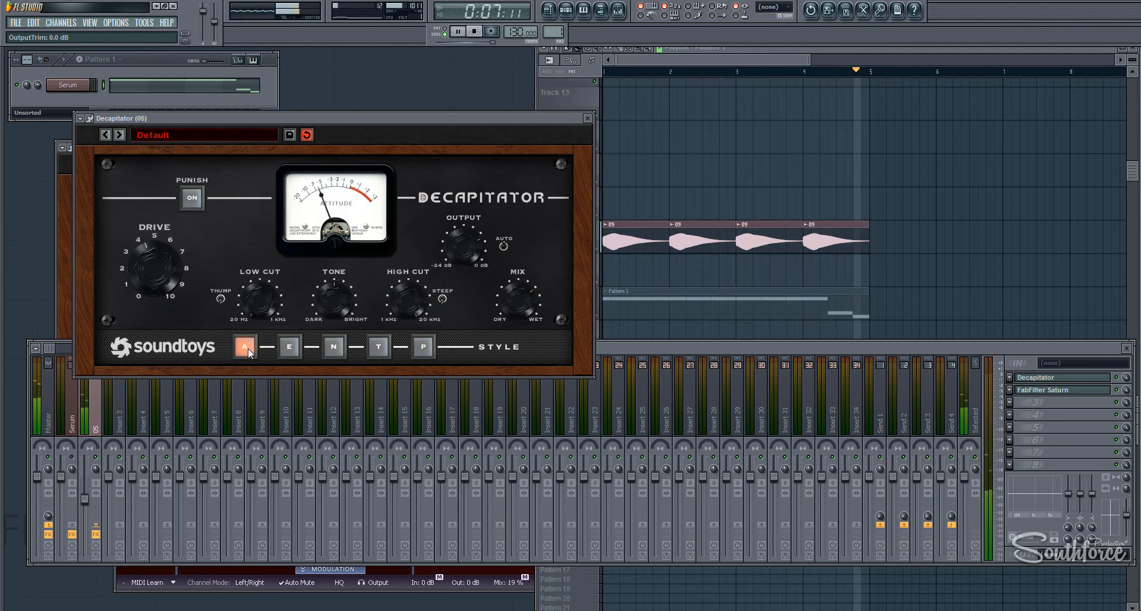
{"action": "left_click", "coordinate": [287, 347]}
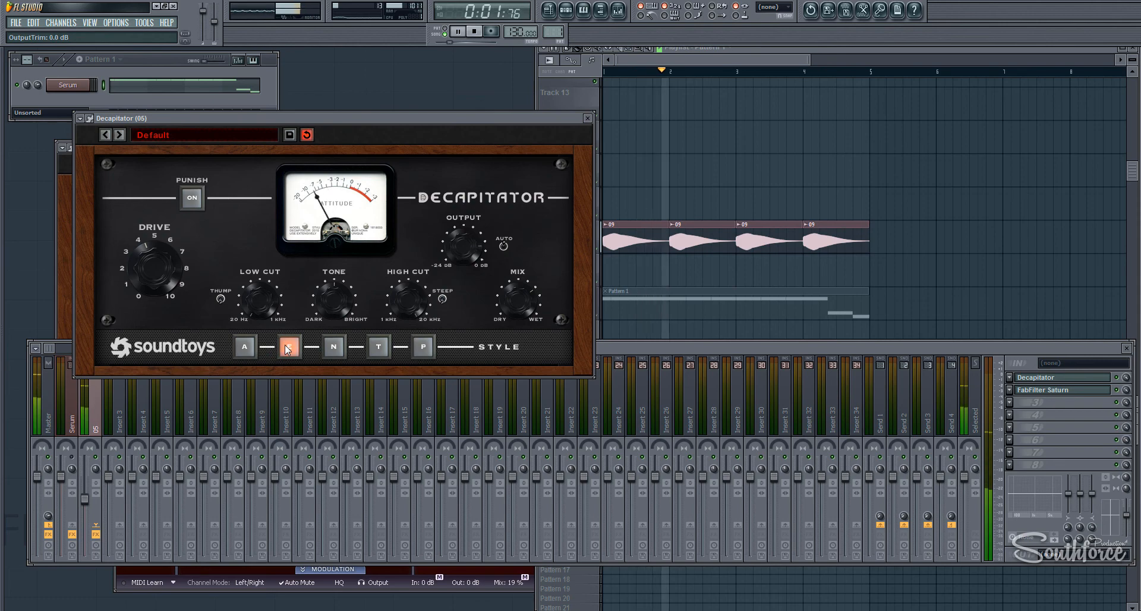
{"action": "left_click", "coordinate": [422, 348]}
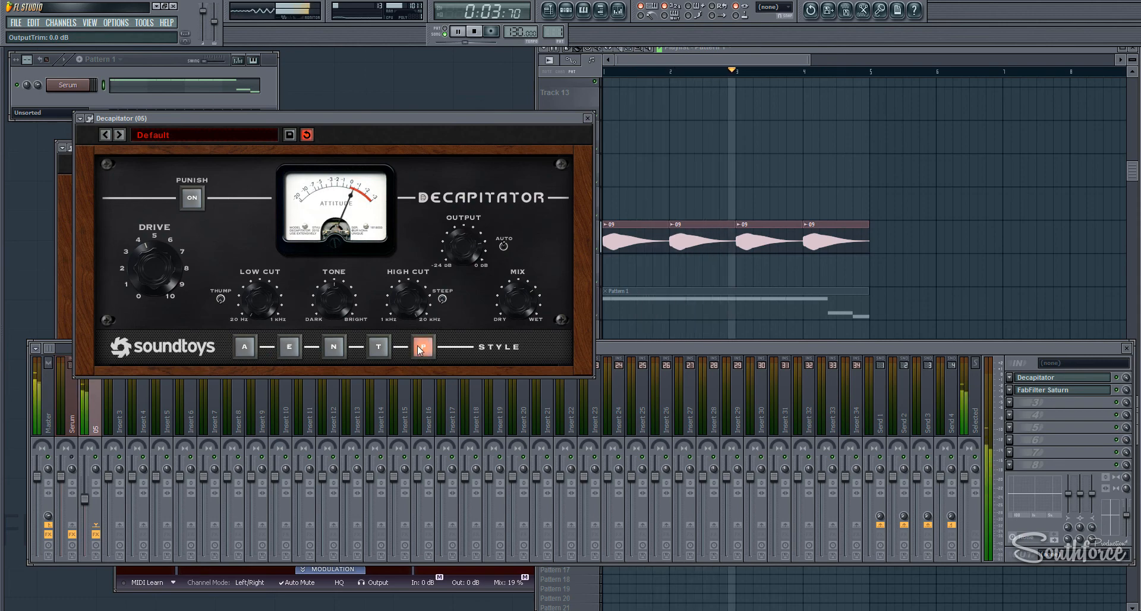
{"action": "left_click", "coordinate": [245, 348]}
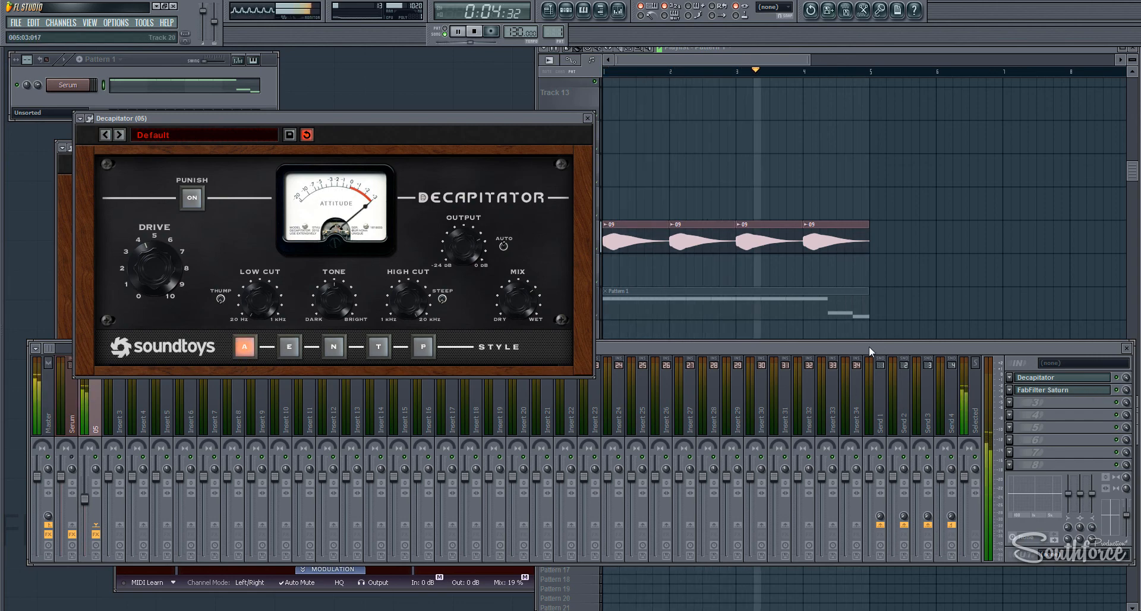
Move the mixer below the 05 track's Decapitator window and stop playback of the distorted sample
{"action": "left_click", "coordinate": [324, 393]}
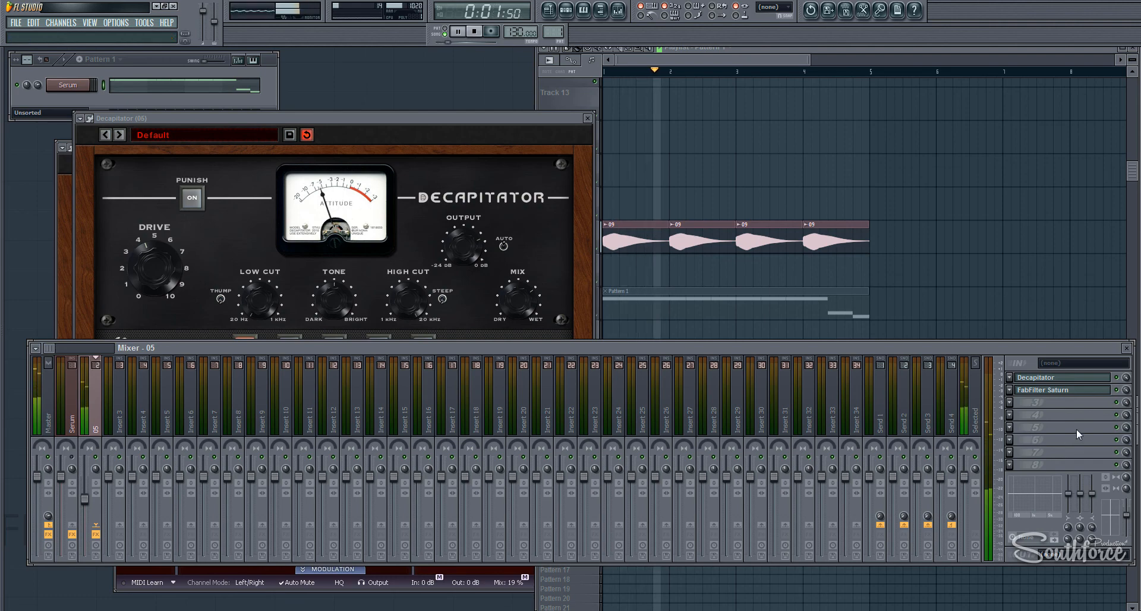
{"action": "key", "text": "space"}
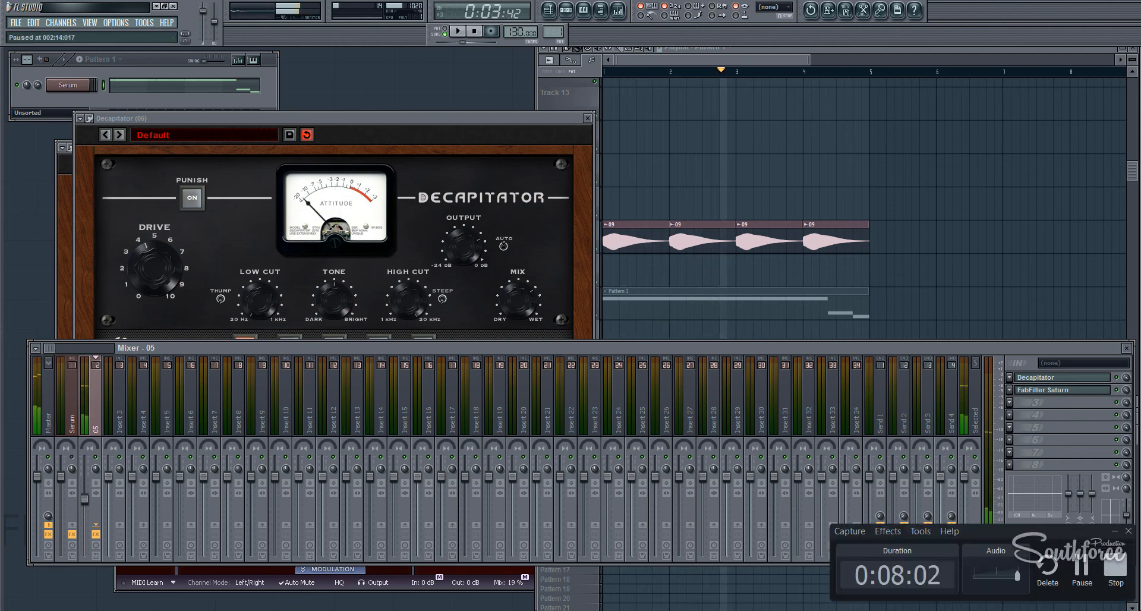
{"action": "key", "text": "space"}
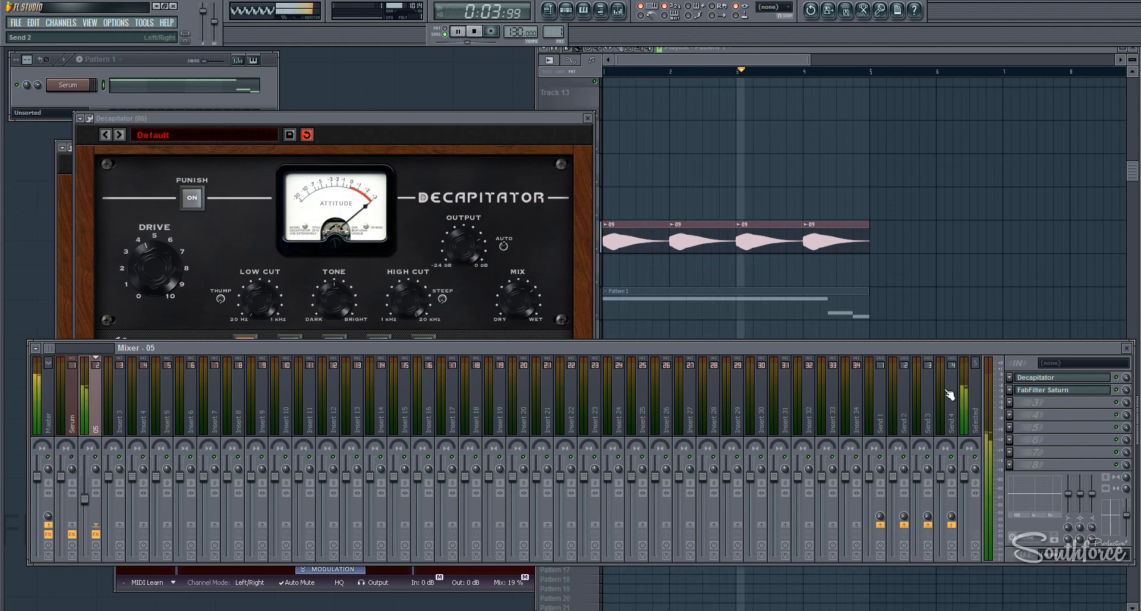
{"action": "left_click_drag", "start_coordinate": [1099, 351], "coordinate": [1076, 395]}
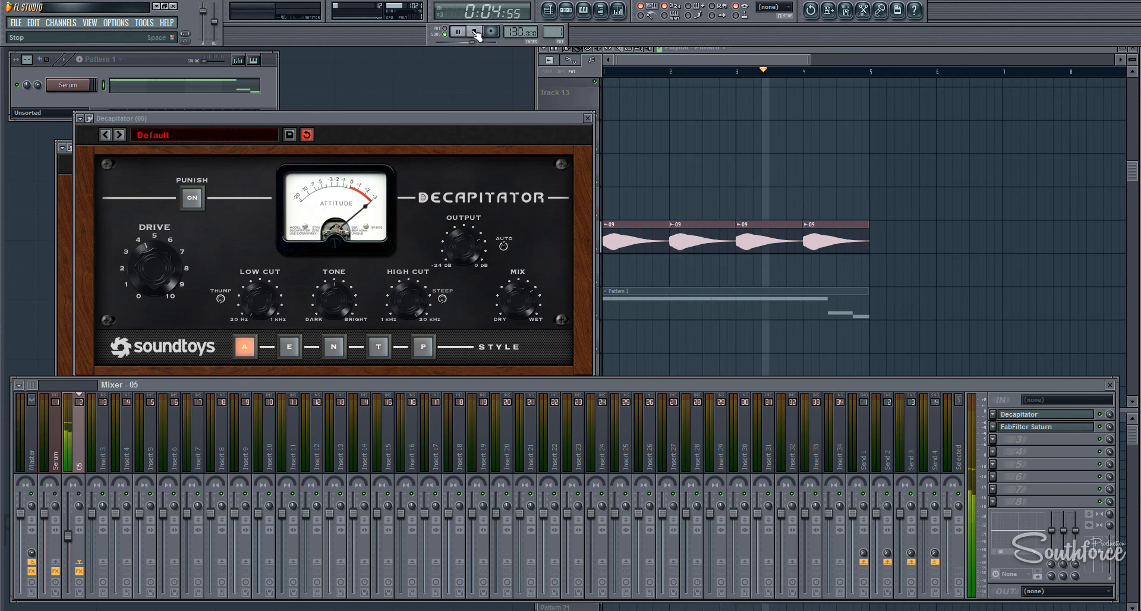
{"action": "key", "text": "space"}
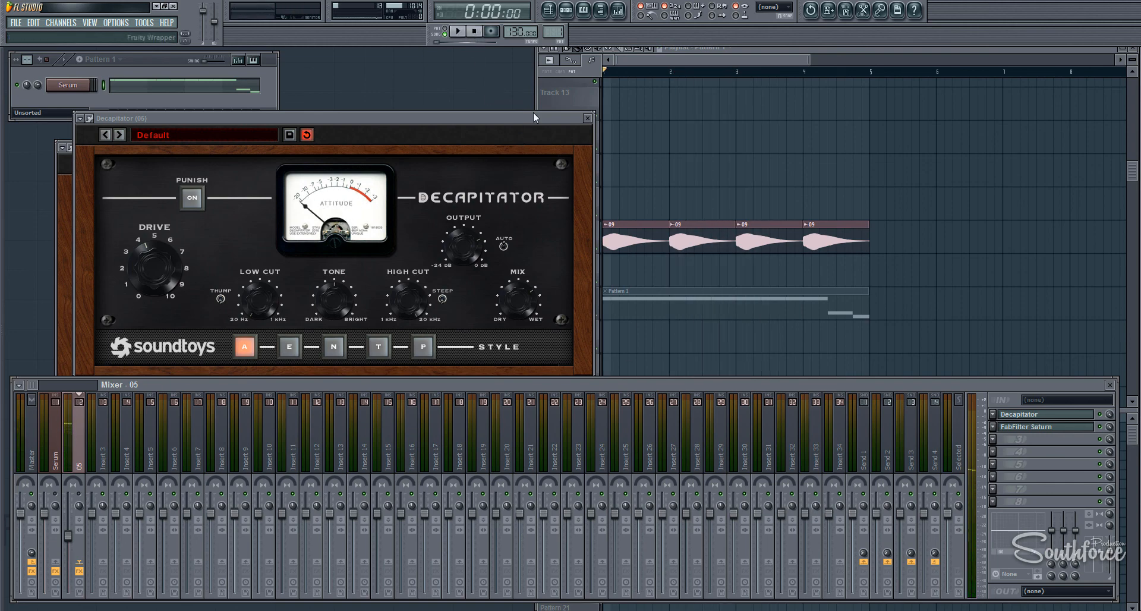
Arrange the 05 track's Saturn and Decapitator windows side by side above the mixer
{"action": "left_click_drag", "start_coordinate": [539, 119], "coordinate": [1005, 97]}
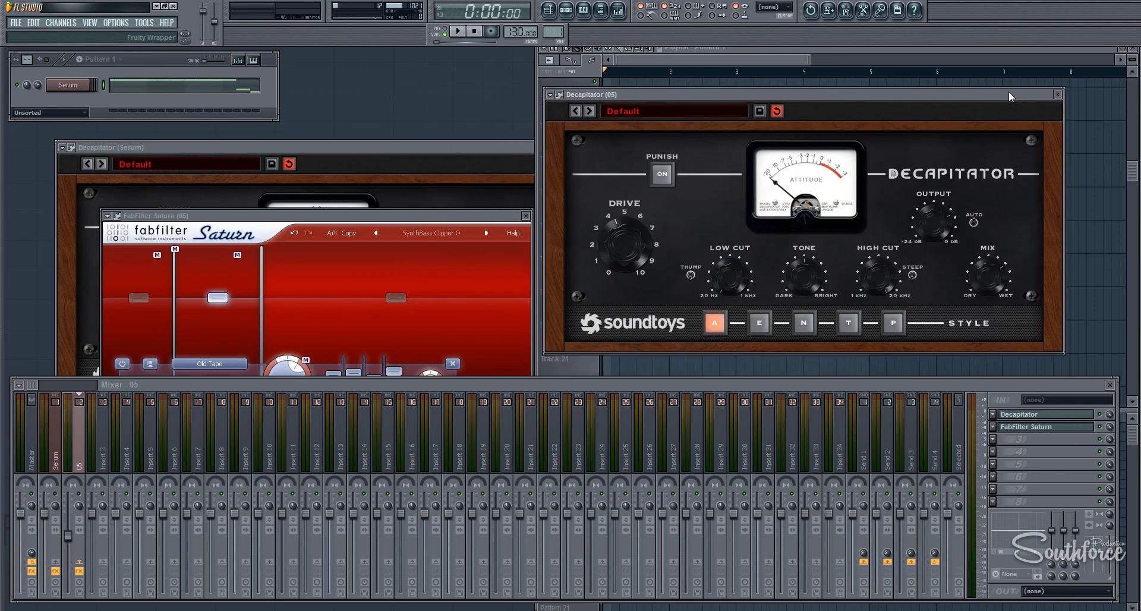
{"action": "left_click_drag", "start_coordinate": [461, 218], "coordinate": [415, 97]}
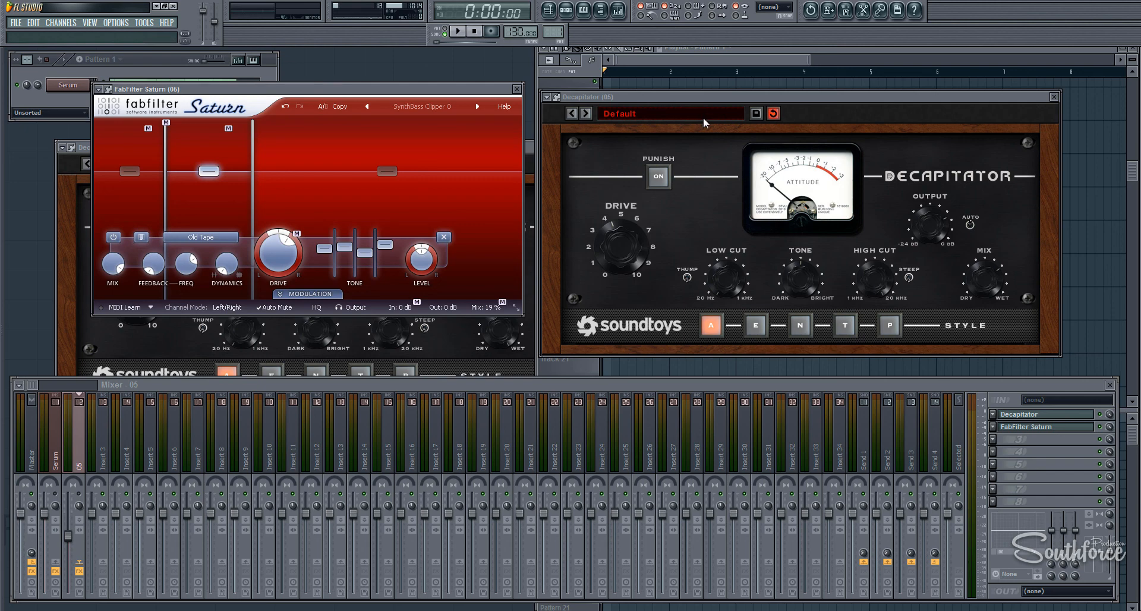
{"action": "left_click_drag", "start_coordinate": [717, 97], "coordinate": [707, 85]}
{"action": "left_click_drag", "start_coordinate": [484, 88], "coordinate": [486, 97]}
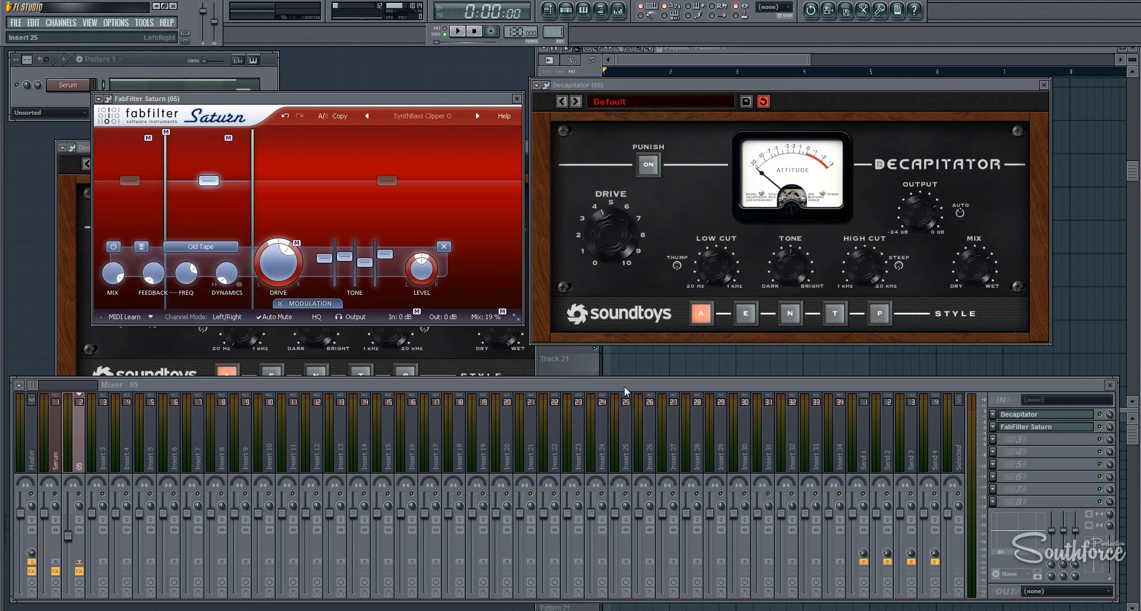
{"action": "left_click_drag", "start_coordinate": [624, 386], "coordinate": [629, 377]}
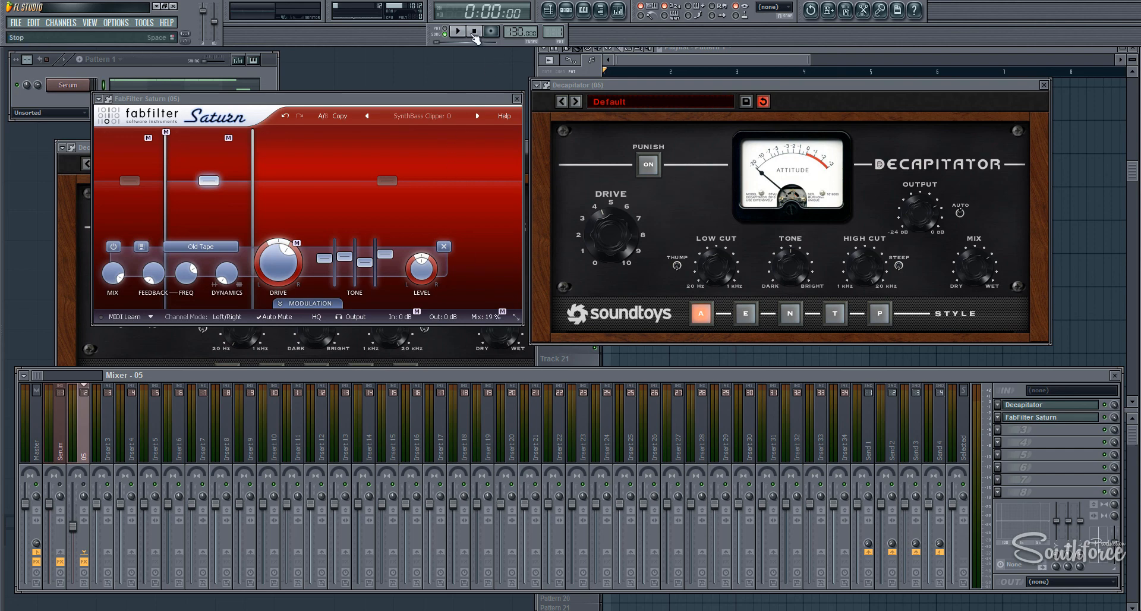
{"action": "key", "text": "alt+Tab"}
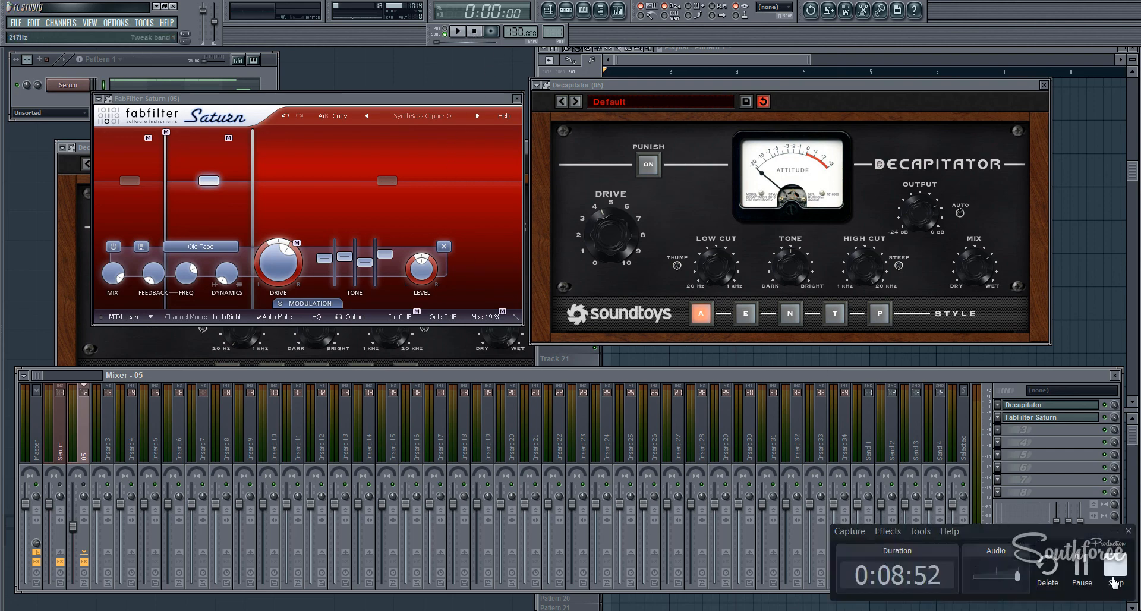